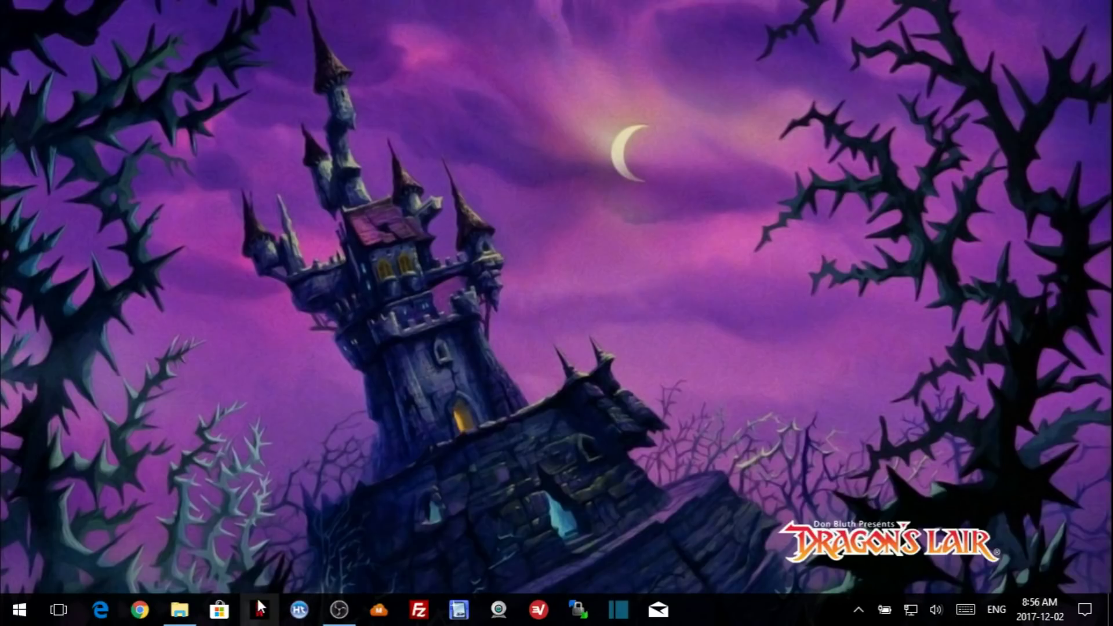
Open File Explorer and browse to the HyperArcade Emulators folder on drive H:, selecting the daphne-1.0v-win32 folder
click(184, 613)
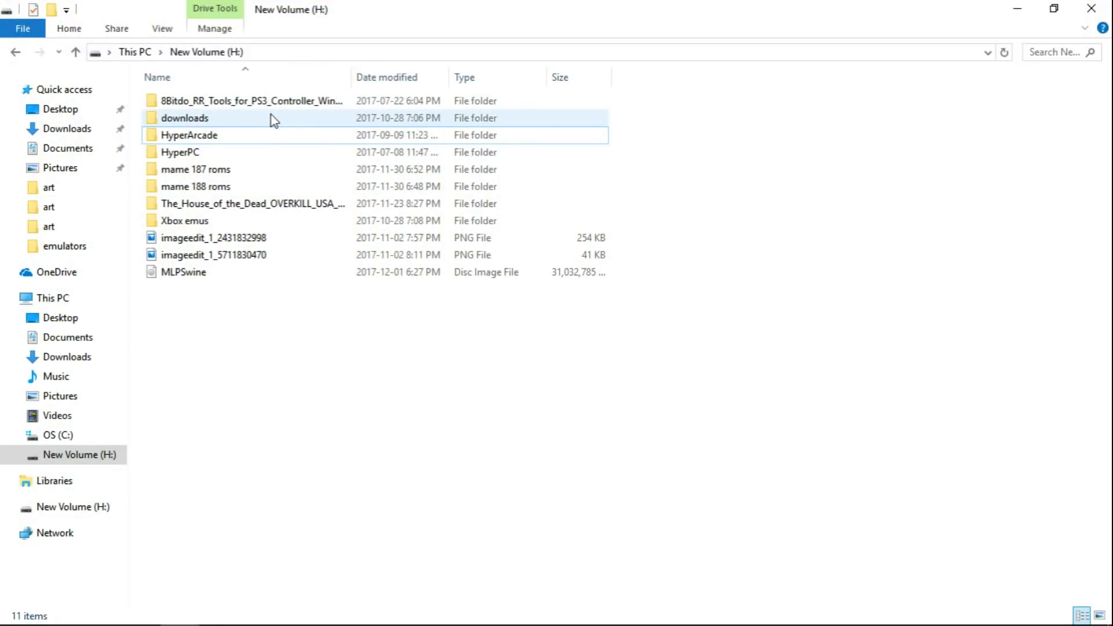
double_click(193, 135)
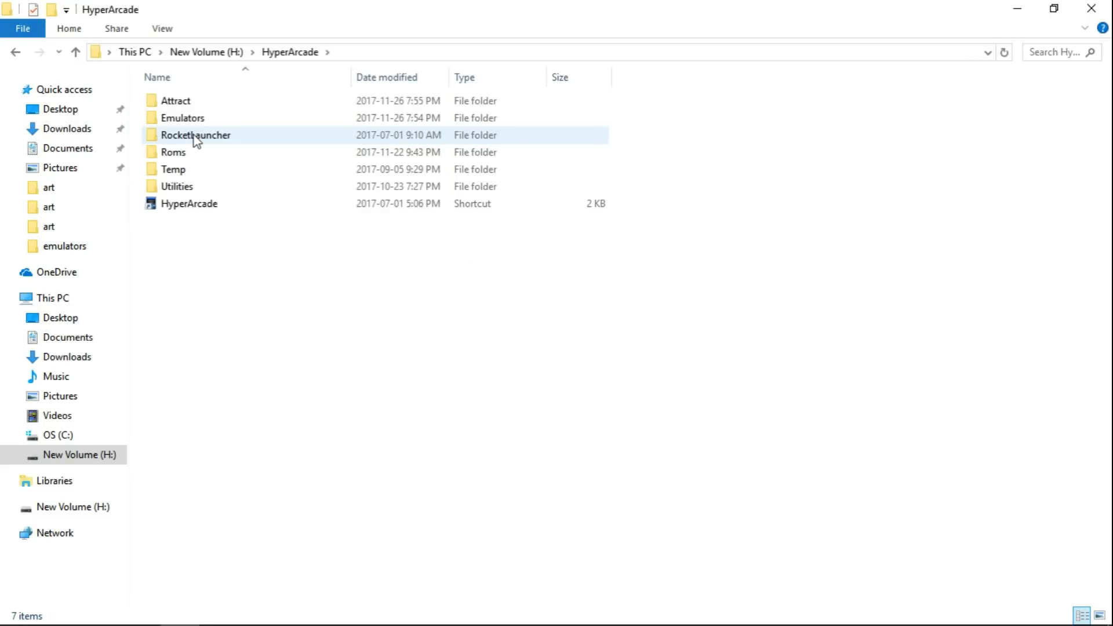
double_click(189, 120)
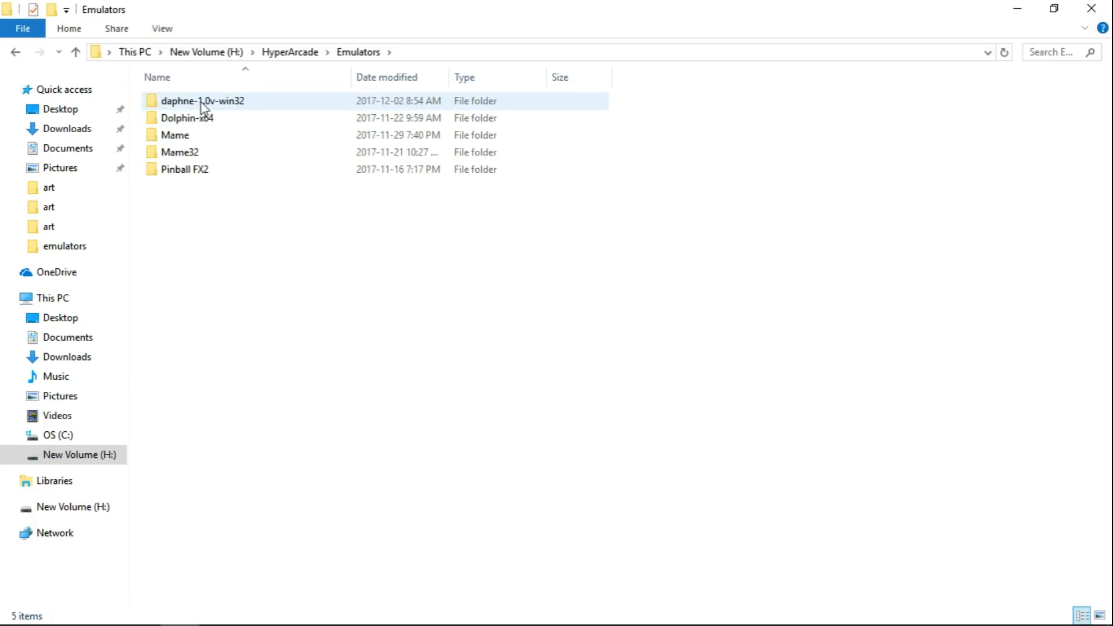
click(203, 106)
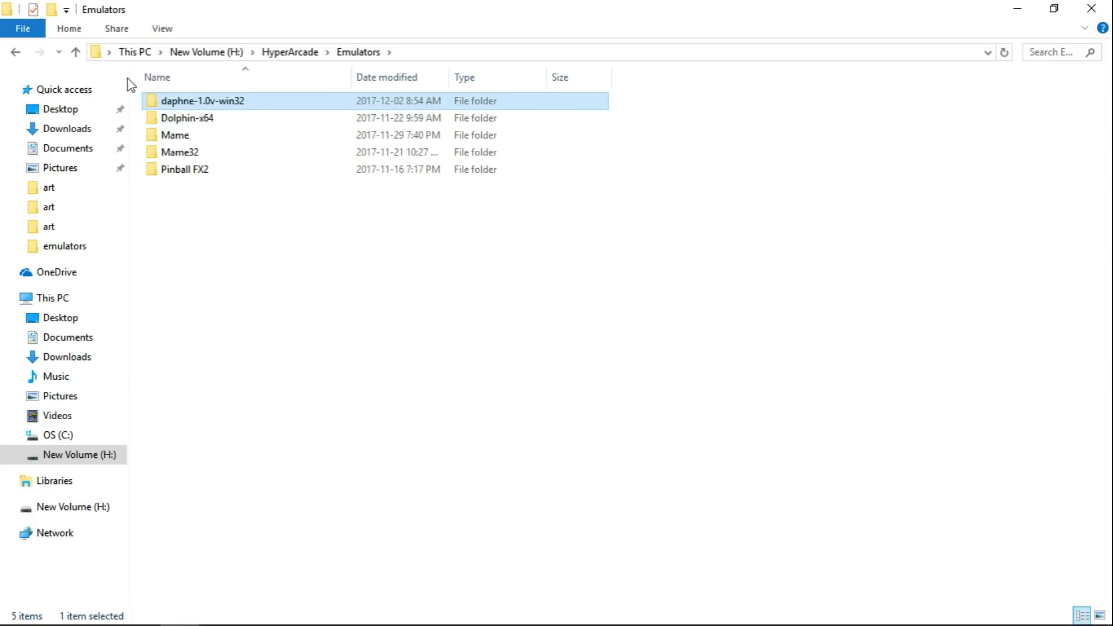
Look inside the daphne-1.0v-win32 folder under HyperPC's Emulators folder on drive H:
click(76, 52)
click(76, 52)
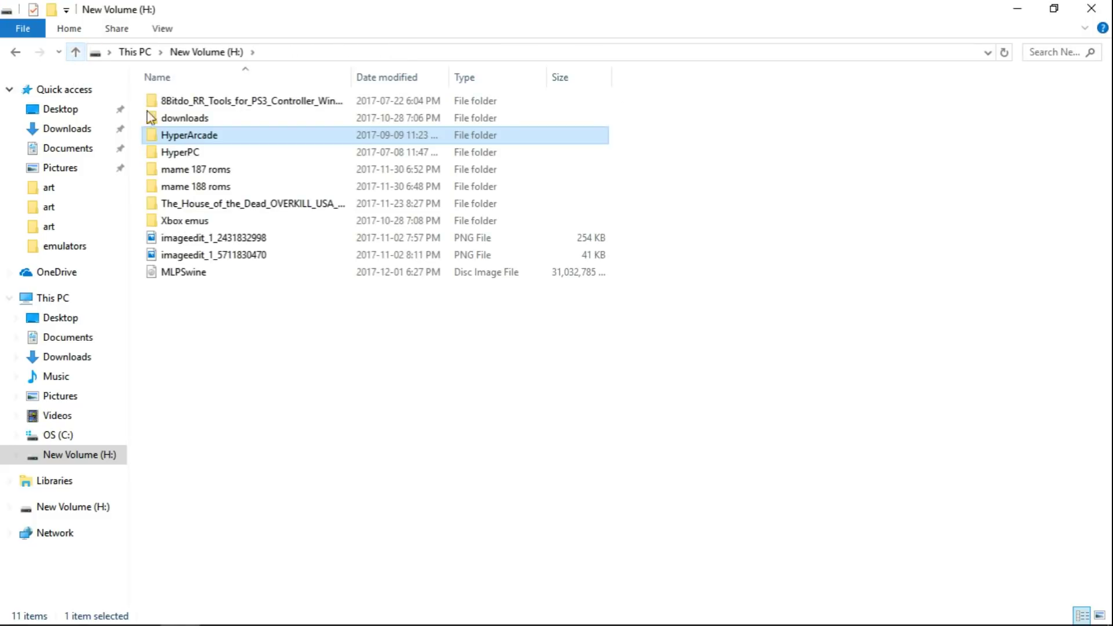
double_click(196, 153)
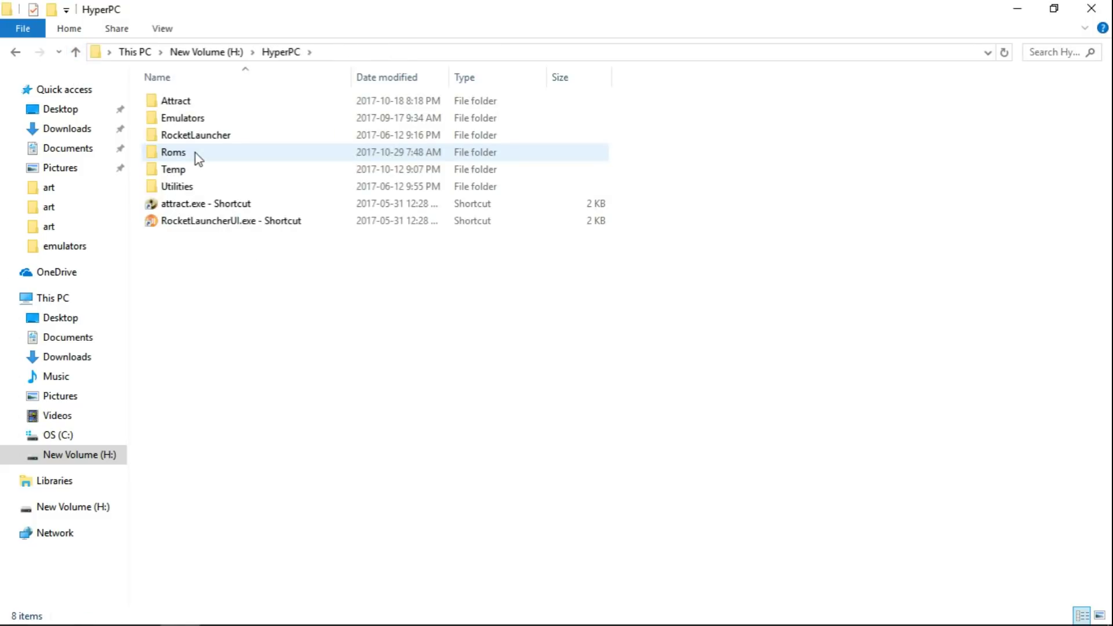
double_click(191, 120)
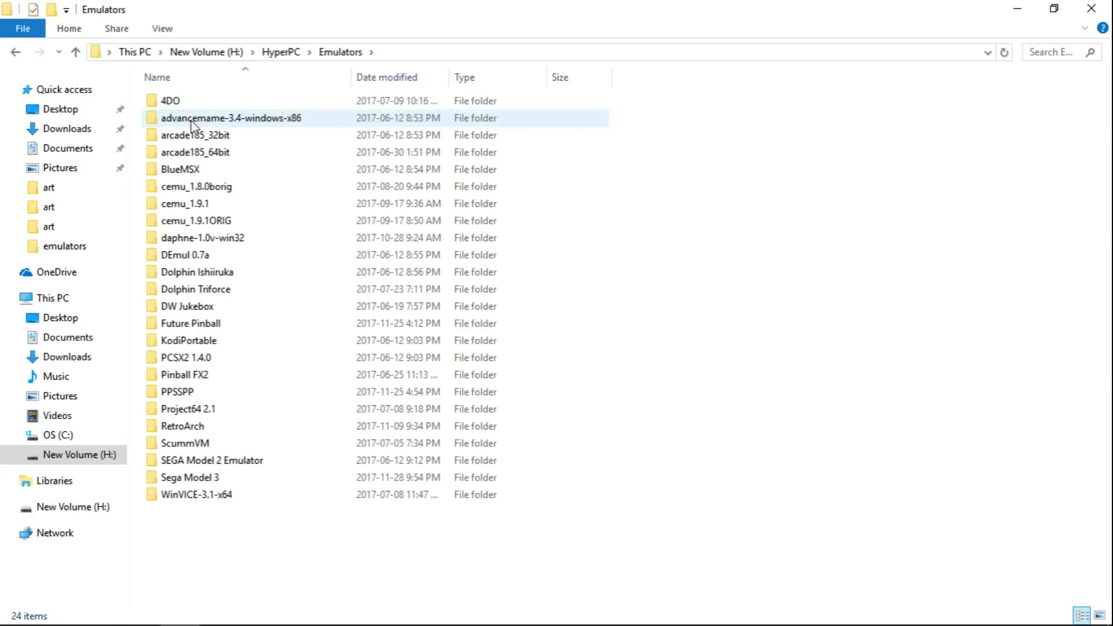
double_click(197, 238)
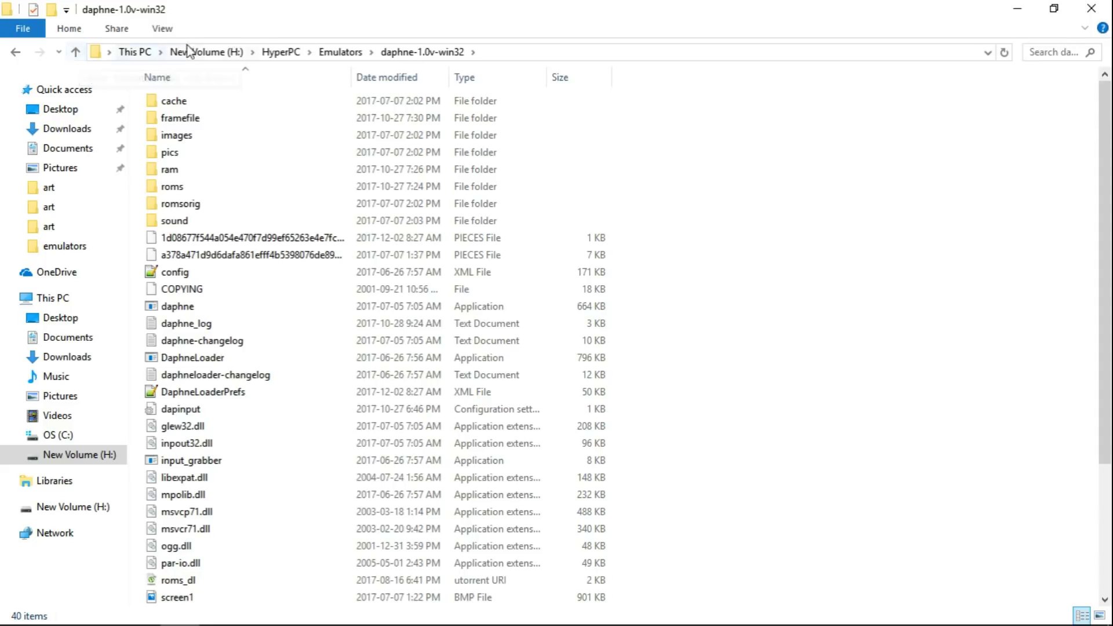
Launch DaphneLoader from HyperArcade's Emulators\daphne-1.0v-win32 folder on drive H: and dismiss the slow download warning
click(220, 55)
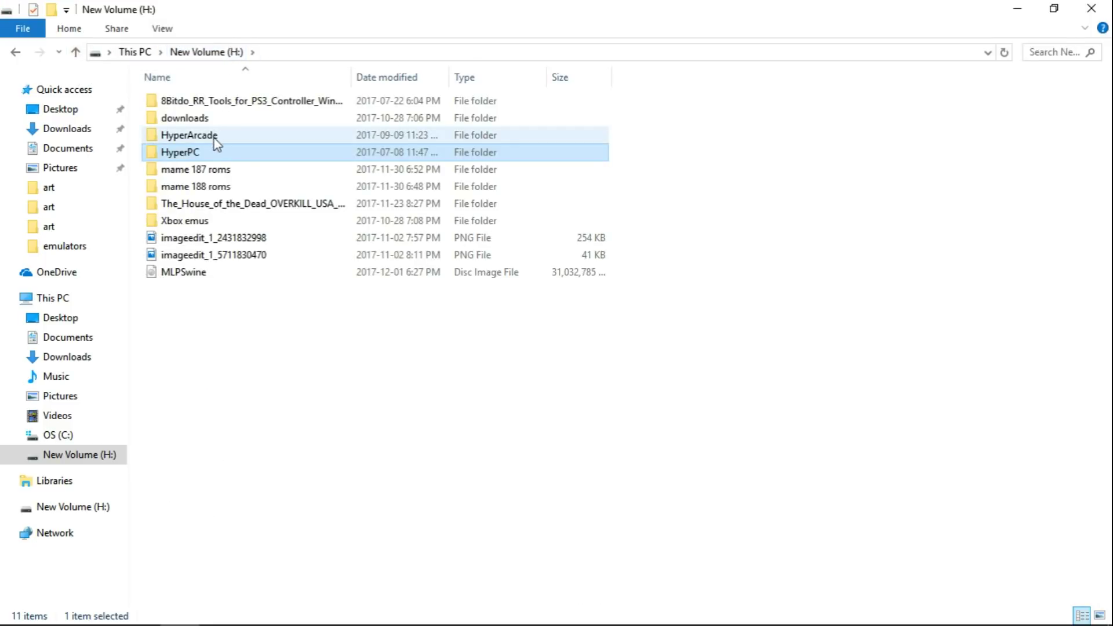
double_click(213, 137)
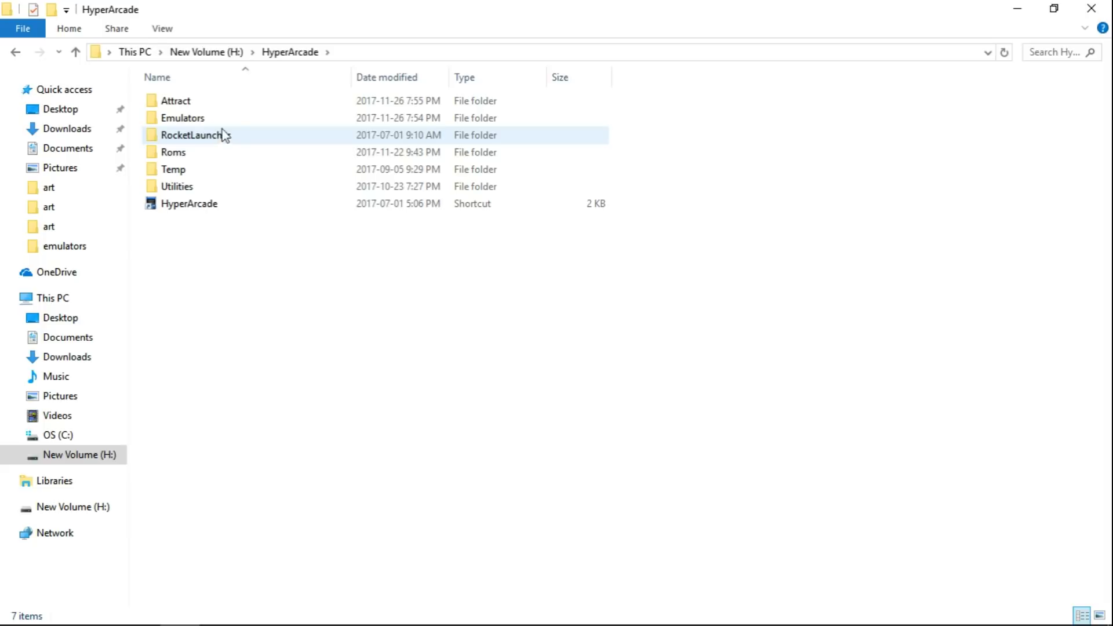
double_click(189, 118)
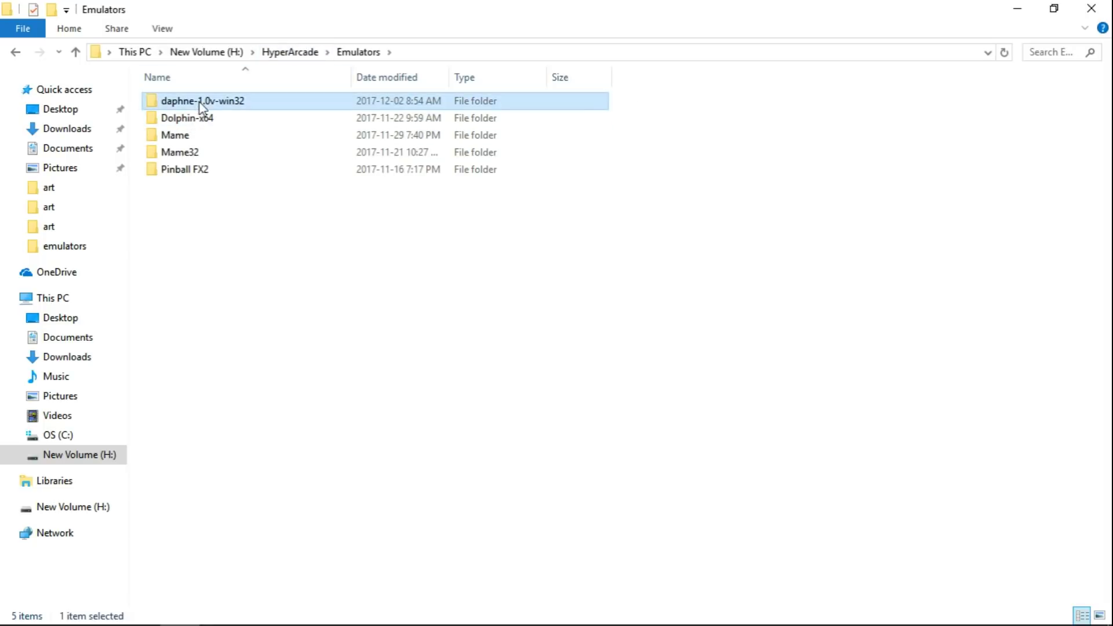
double_click(198, 102)
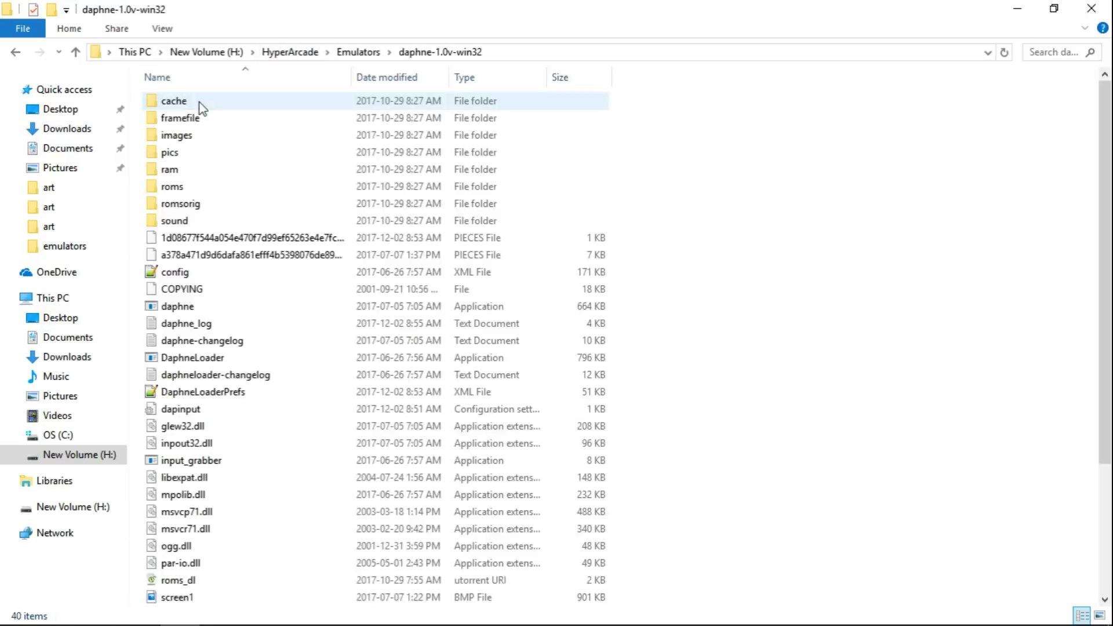
double_click(194, 359)
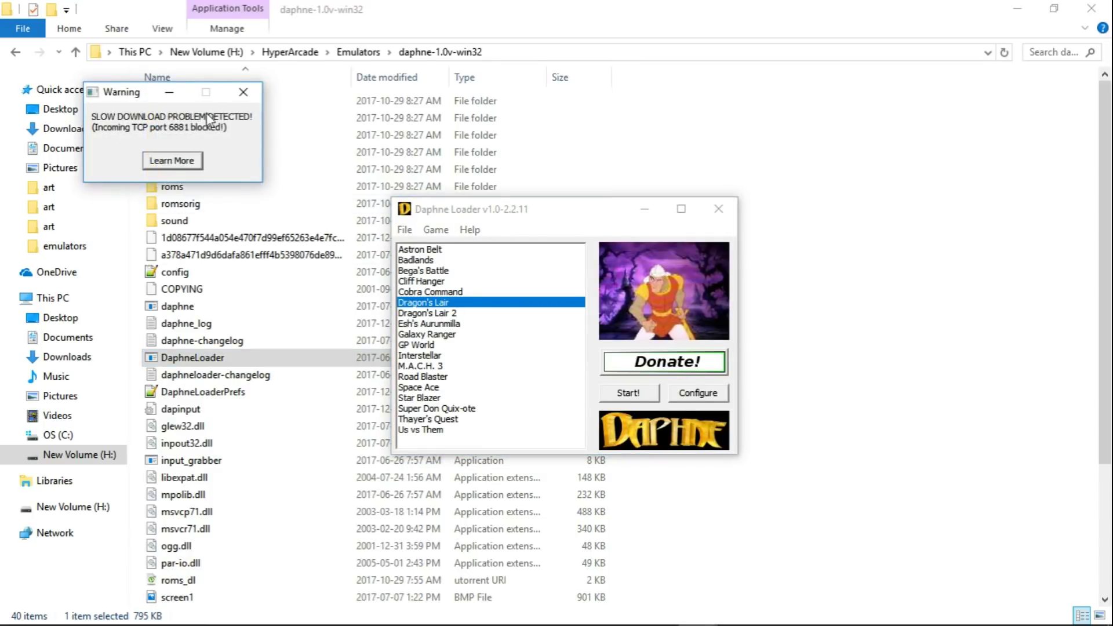
click(244, 92)
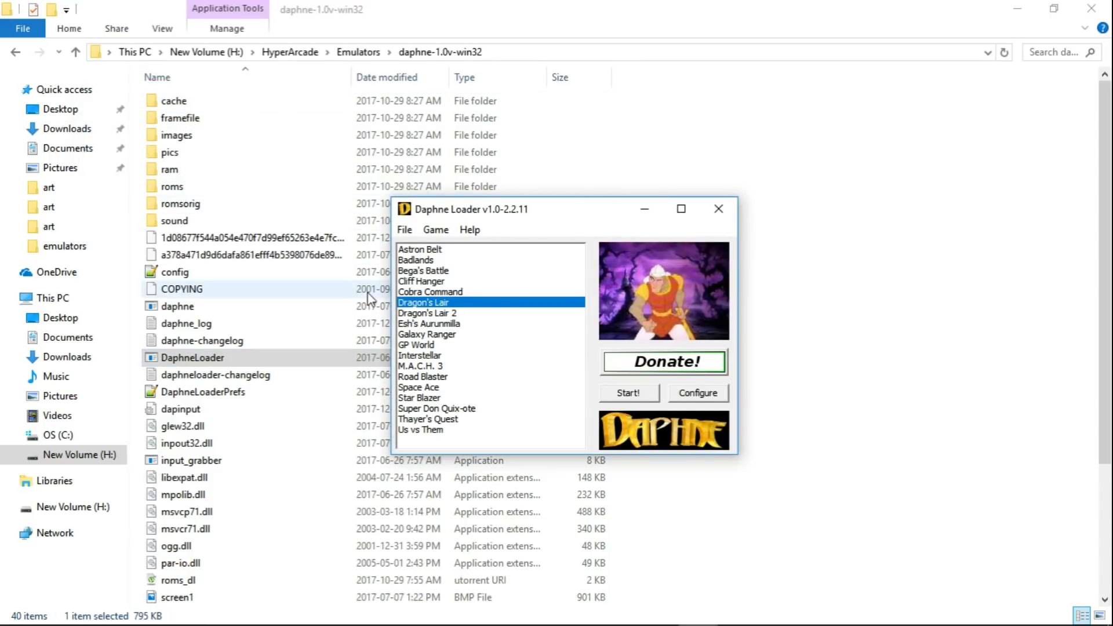
Choose Dragon's Lair in the game list and open its input configuration
click(427, 271)
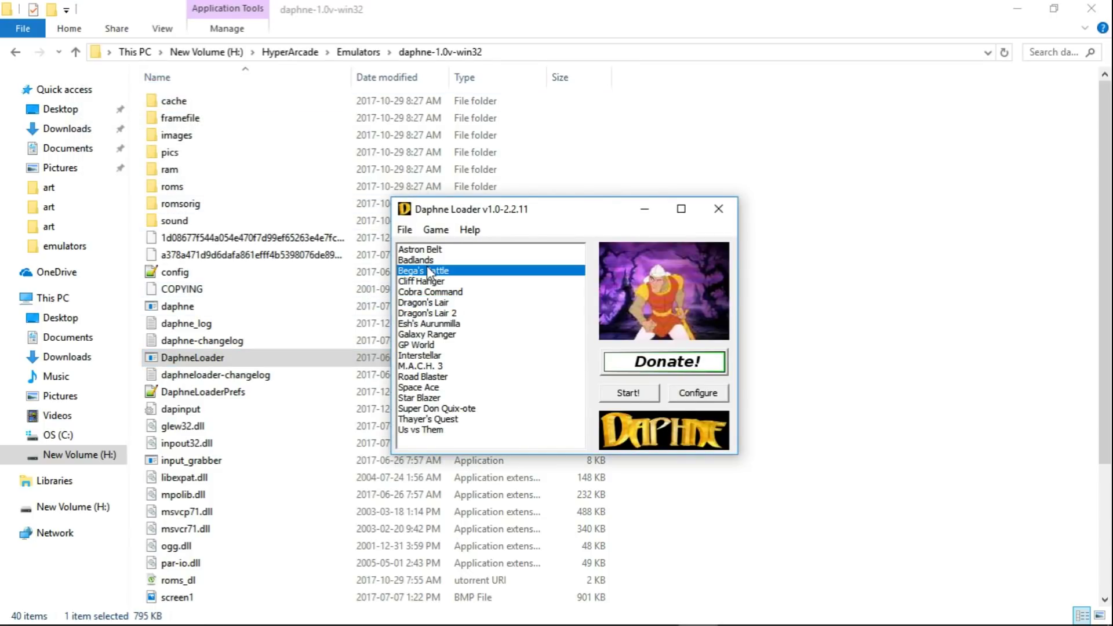
click(428, 301)
click(429, 314)
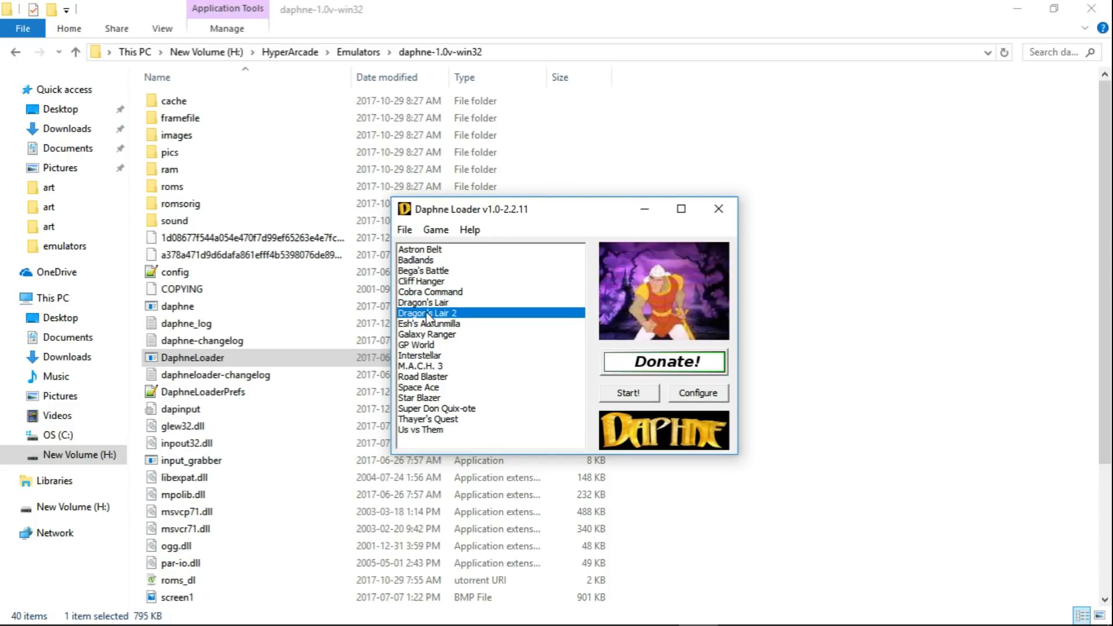
click(431, 306)
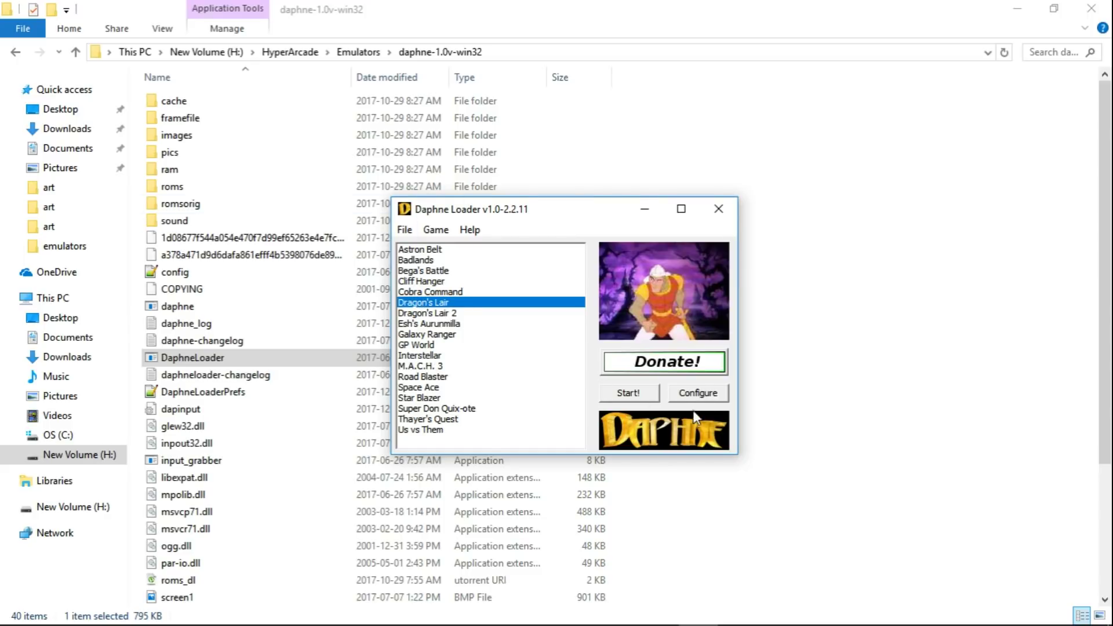
click(698, 392)
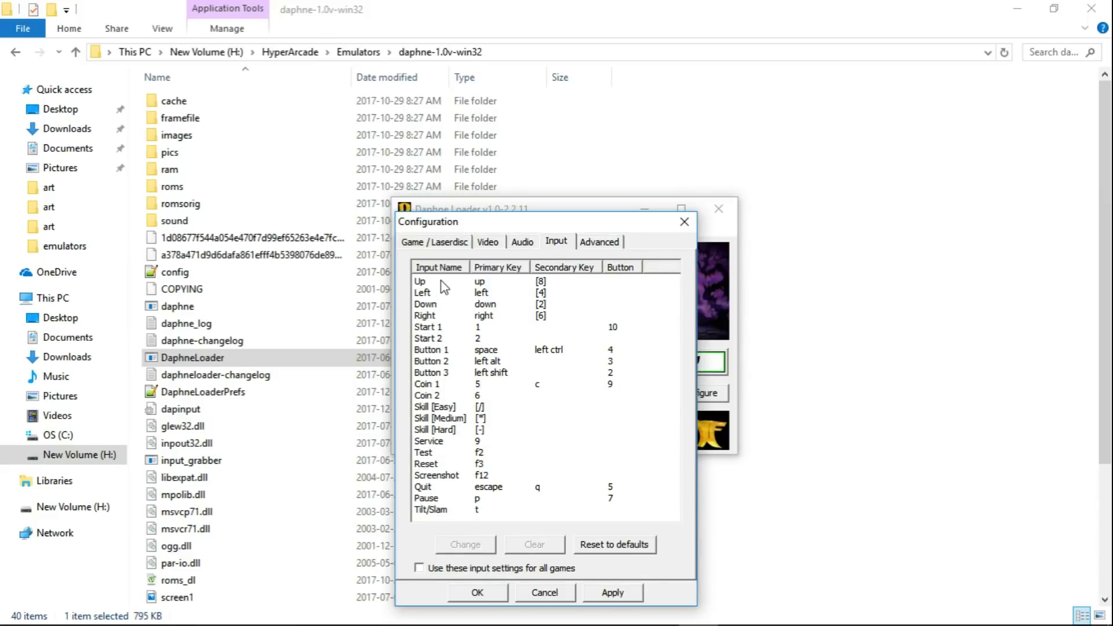
Try to reassign the Start 1 input
click(434, 328)
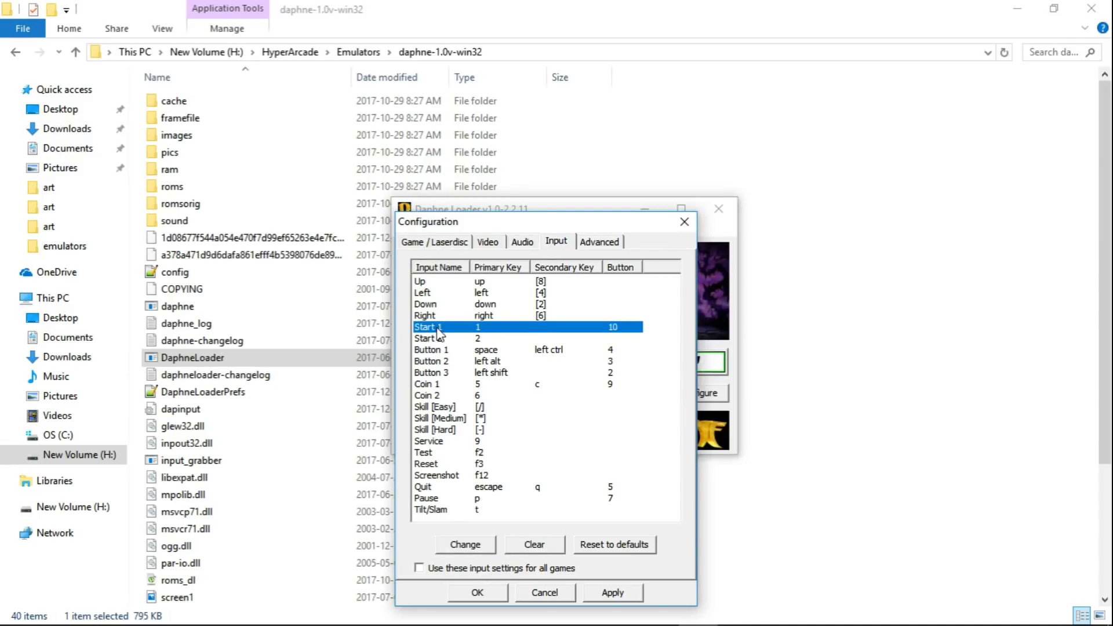
double_click(439, 329)
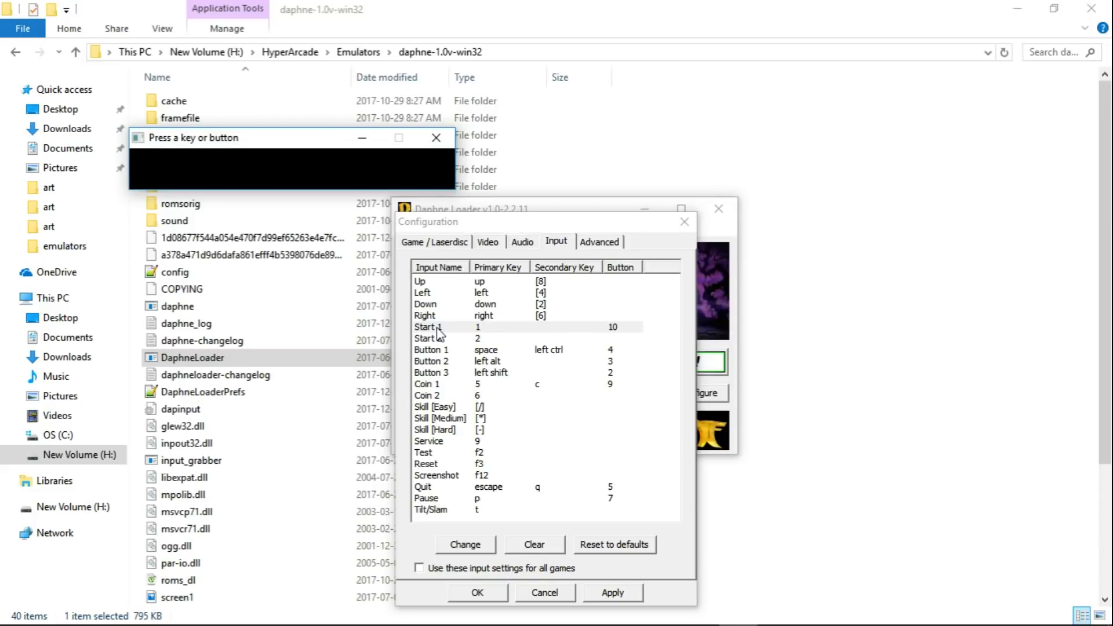
key(1)
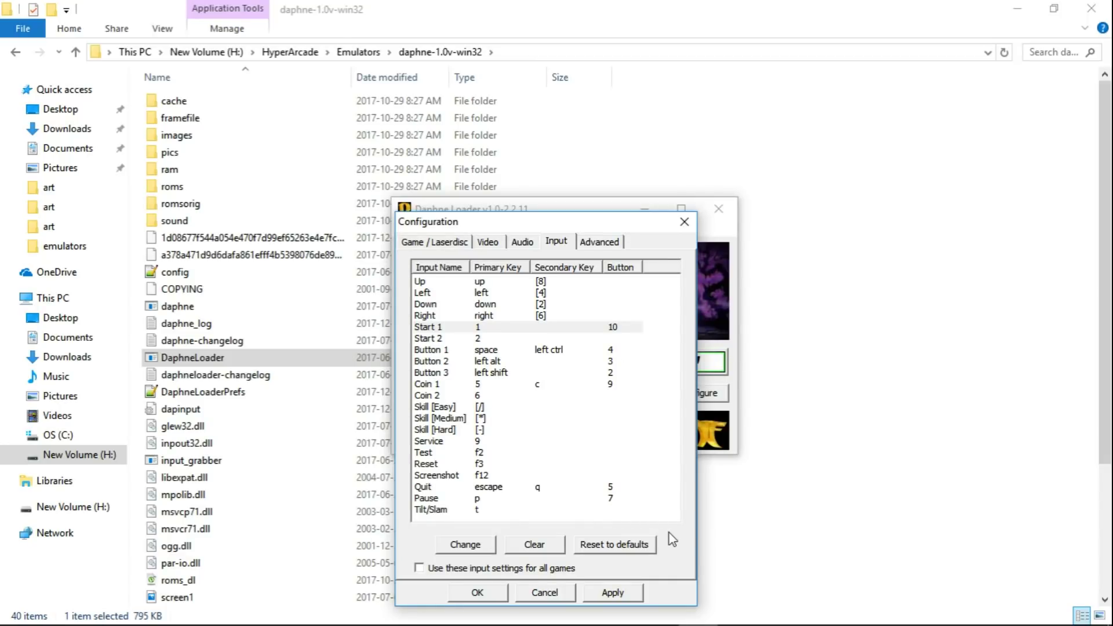
Reset all input assignments to their defaults and assign the up arrow key to the Up input
click(625, 548)
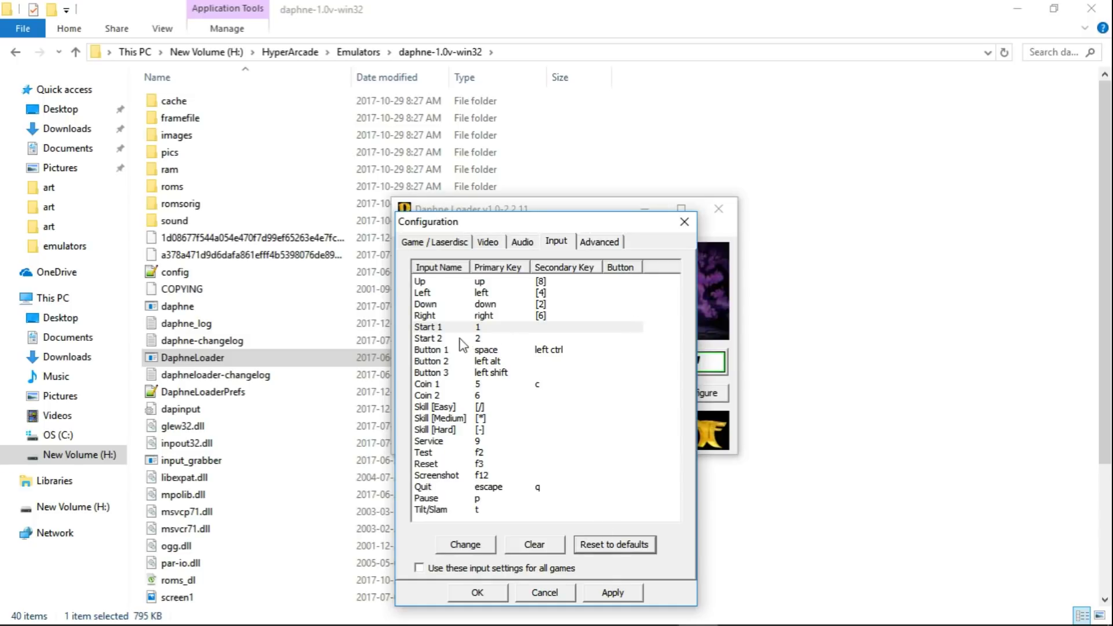
click(436, 282)
double_click(436, 283)
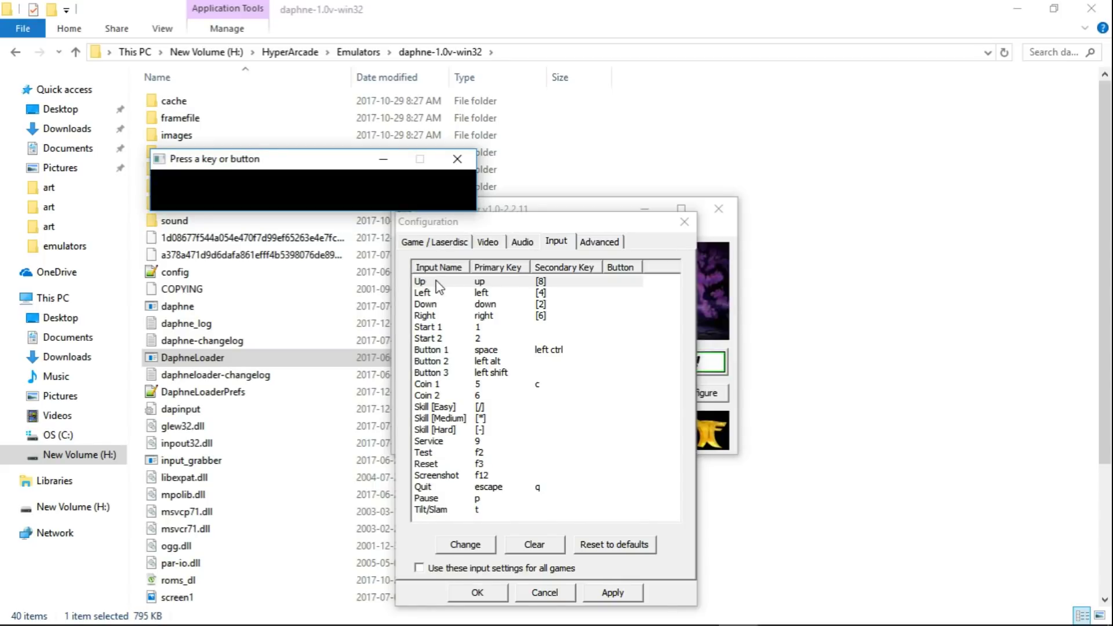
key(Up)
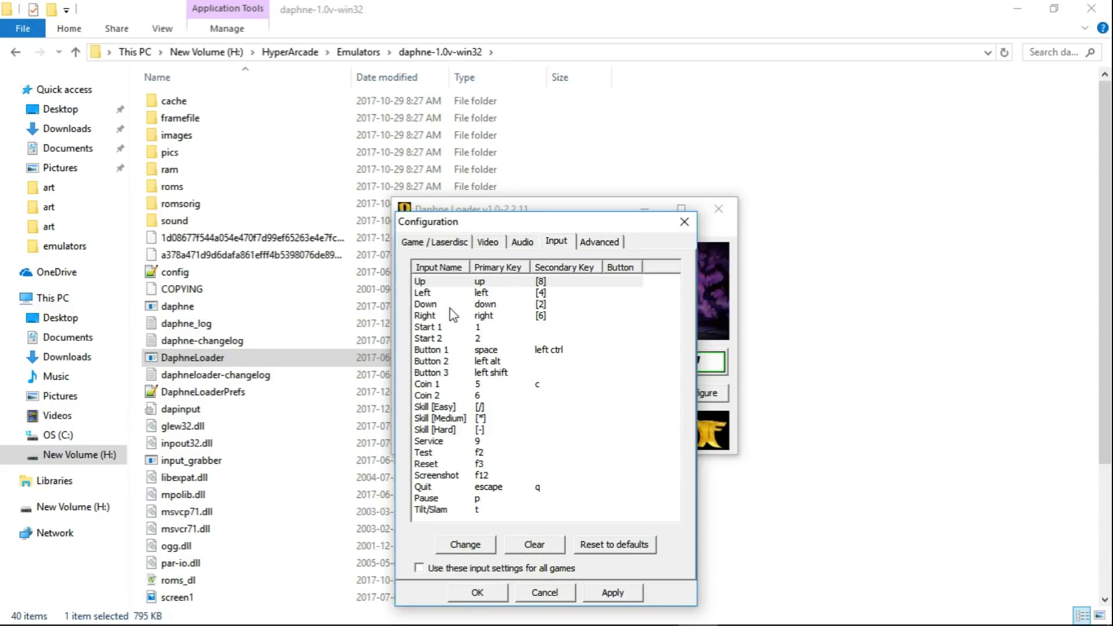
click(490, 283)
double_click(490, 283)
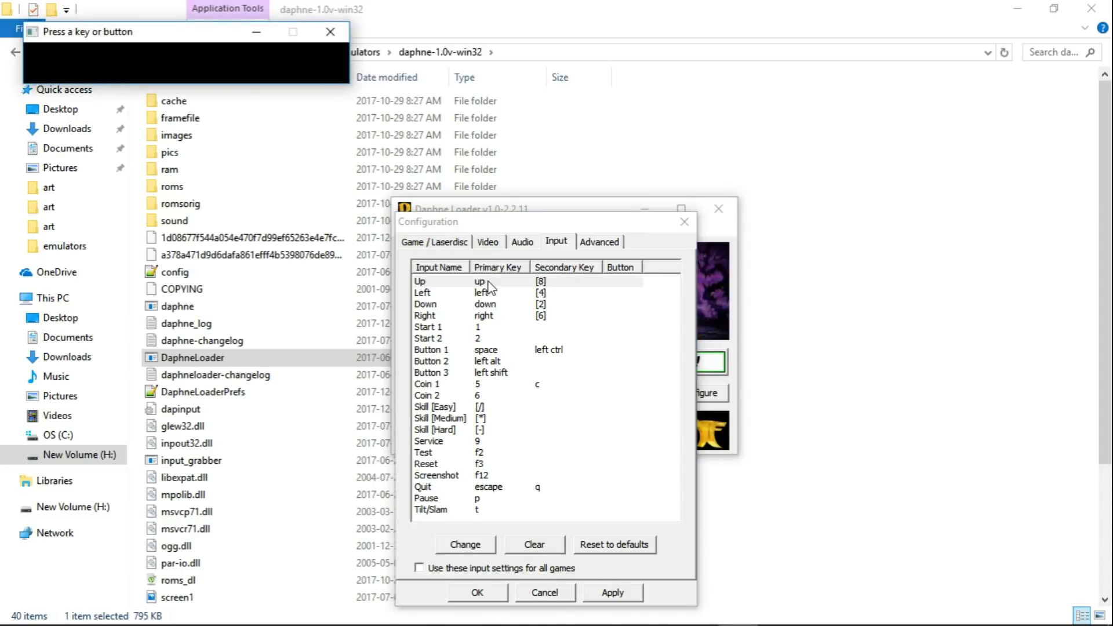
key(Up)
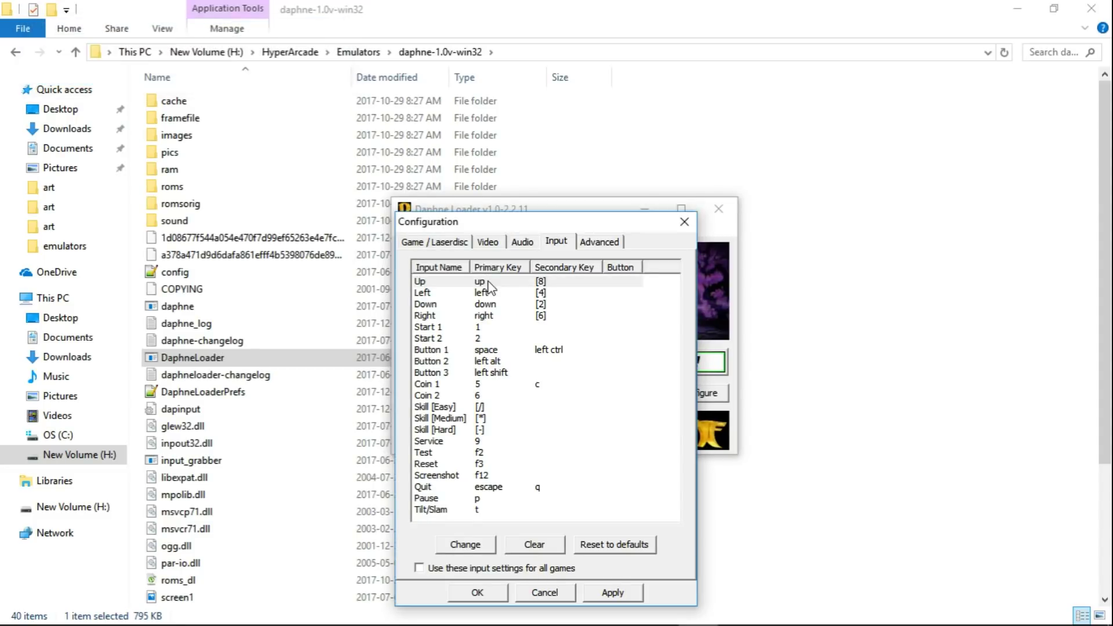
Assign controller button 10 to Start 1, 4 to Button 1, 3 to Button 2 and 2 to Button 3
double_click(440, 328)
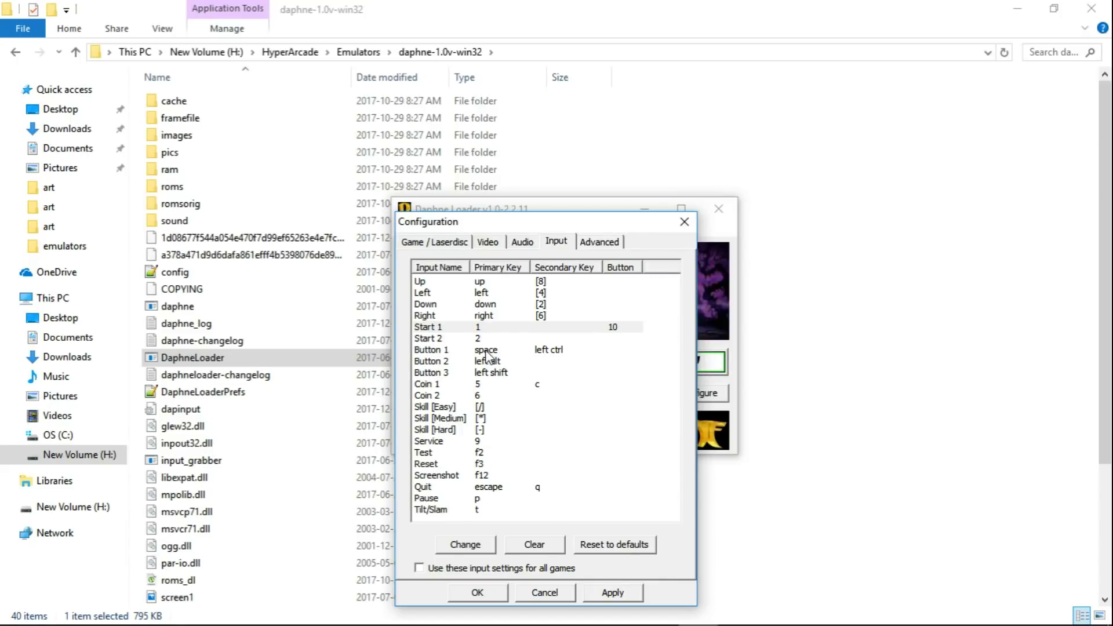
double_click(492, 351)
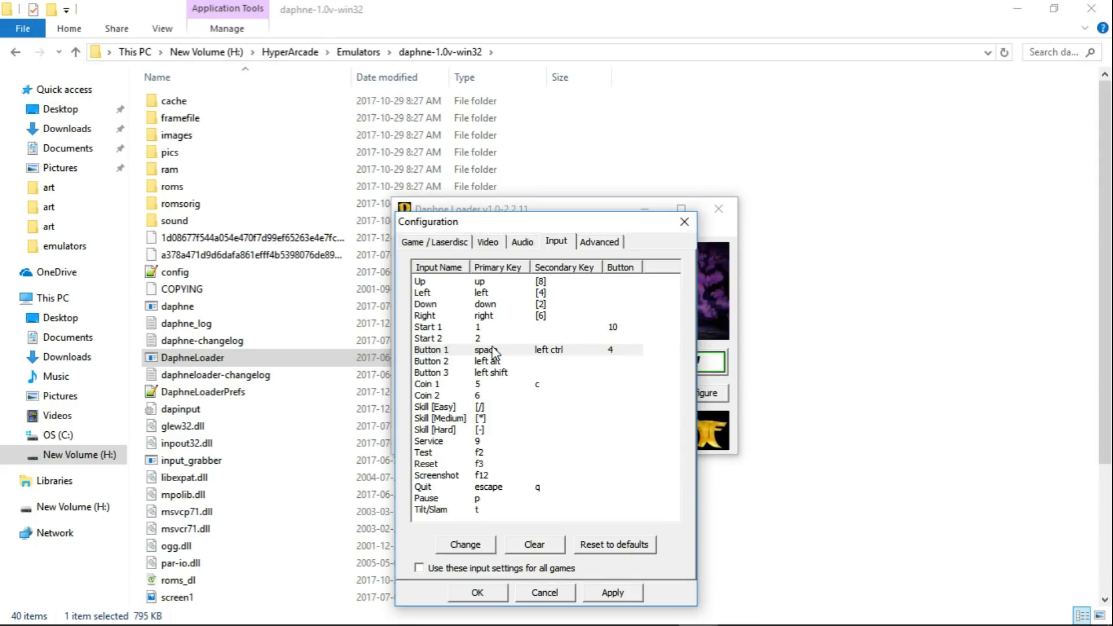
double_click(494, 362)
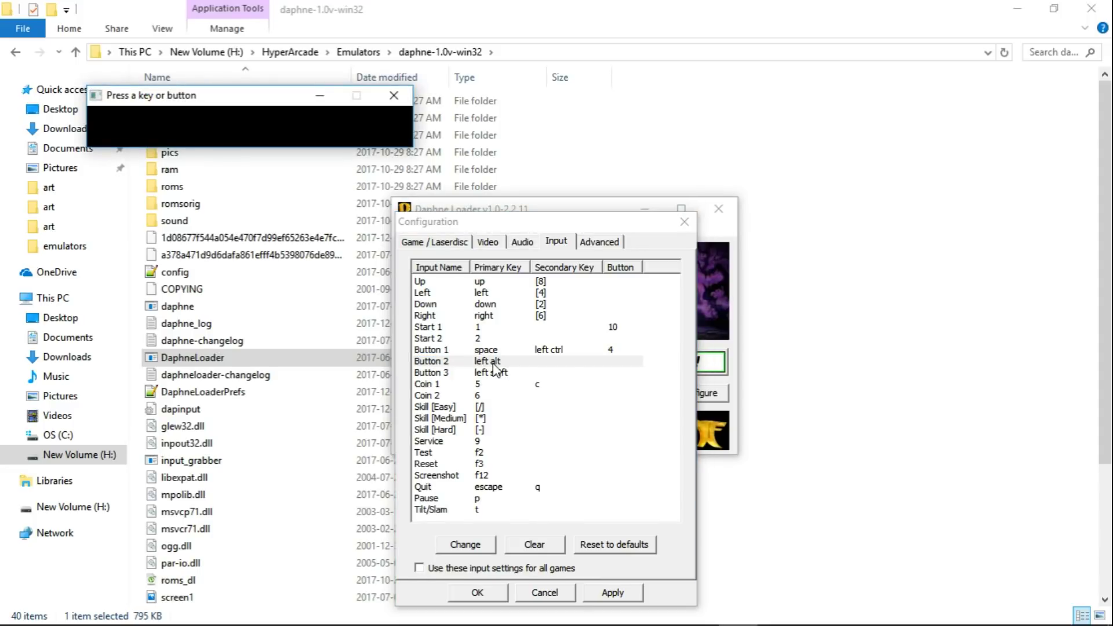
double_click(495, 375)
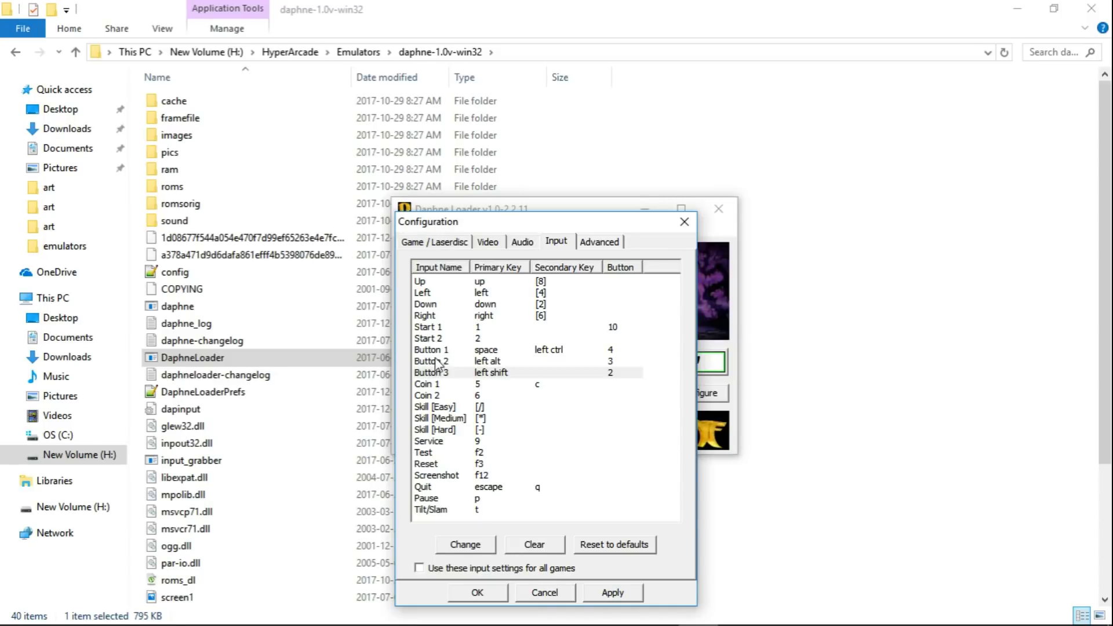
Assign controller button 9 to Coin 1, 1 to Skill [Easy] and 7 to Pause, bringing the Configuration window back into view
double_click(463, 385)
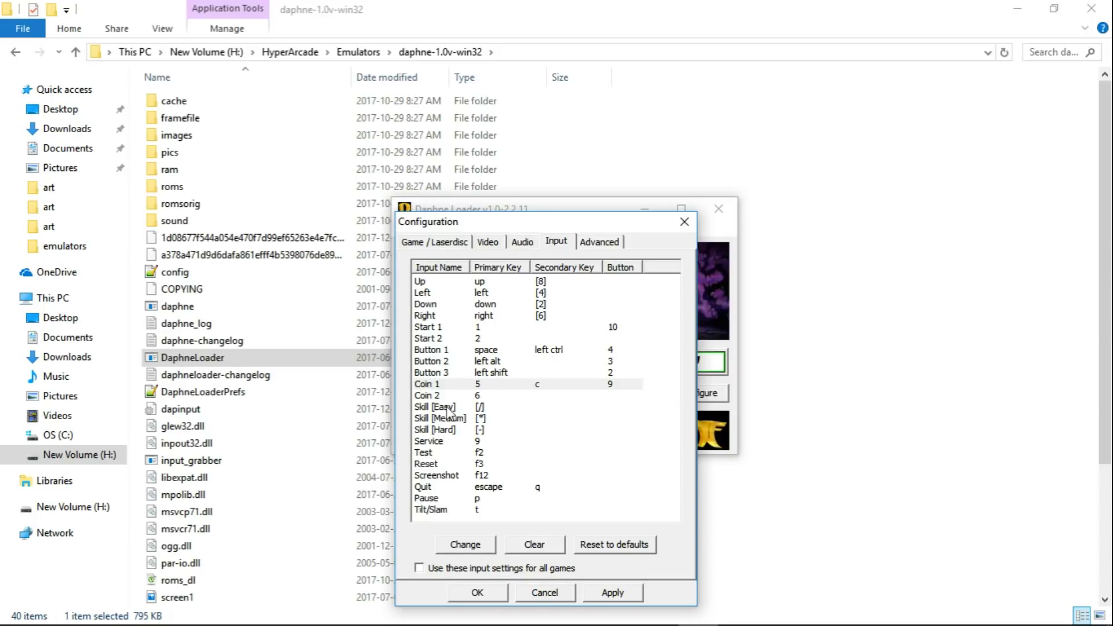
double_click(446, 409)
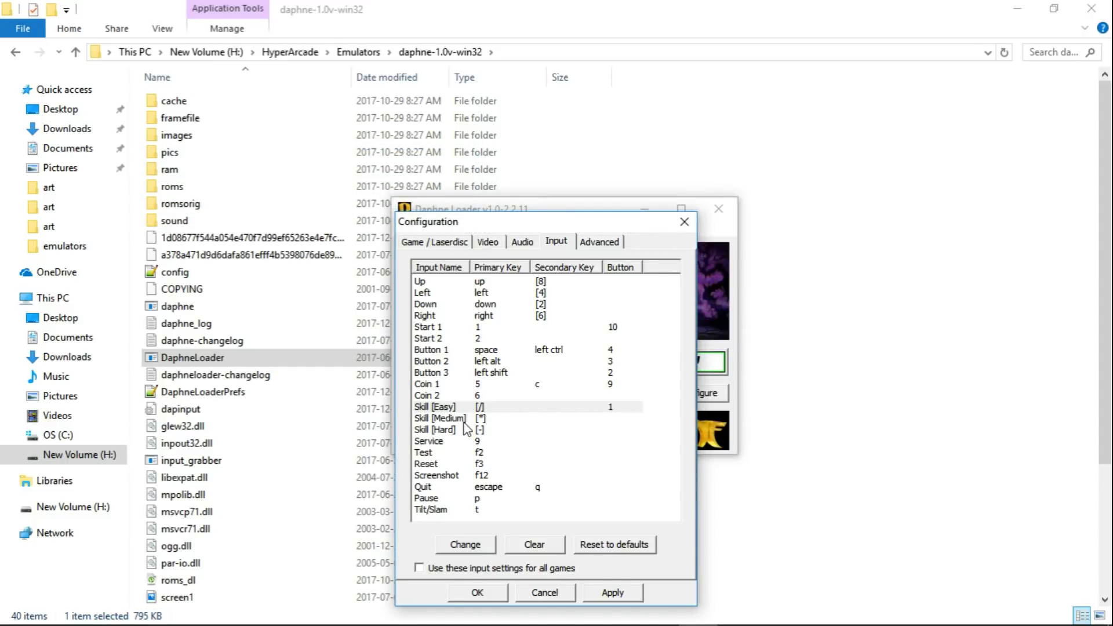
double_click(454, 499)
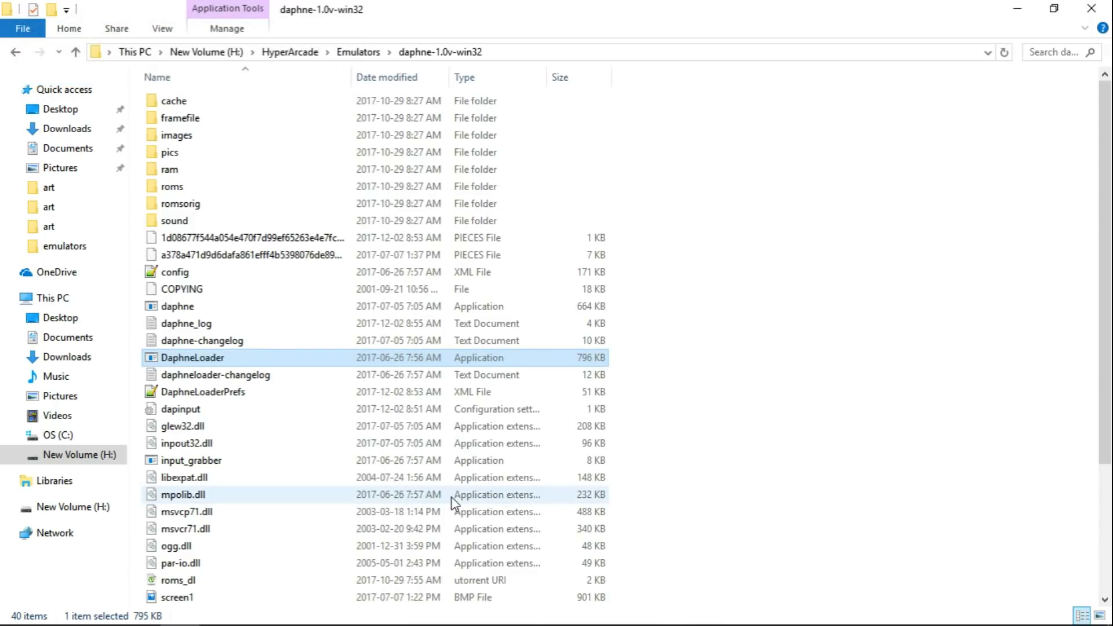
mouse_move(579, 620)
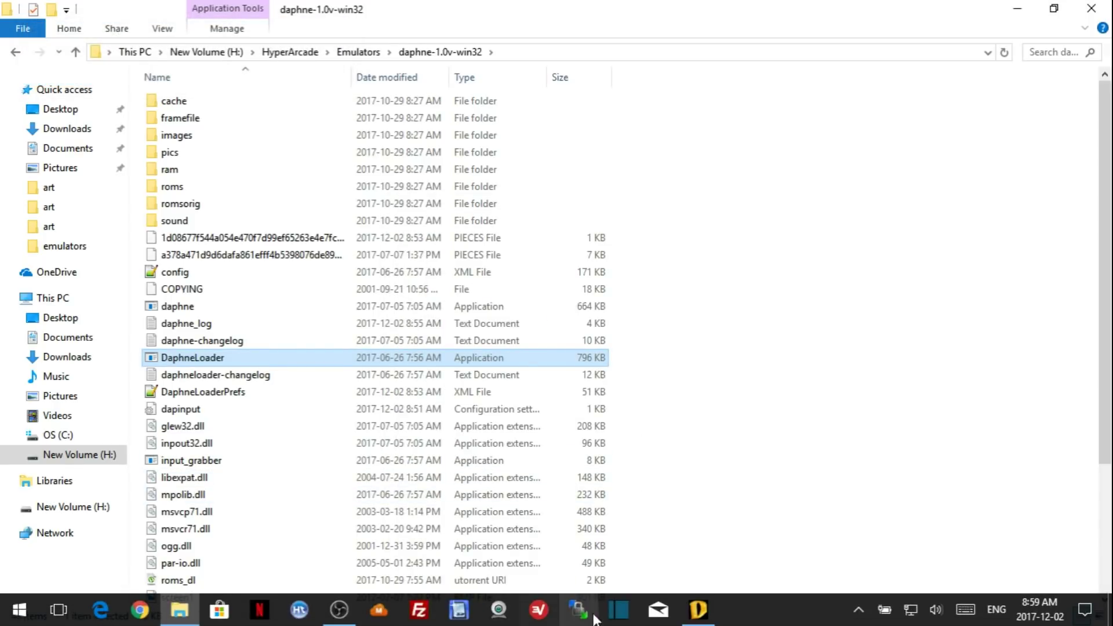
click(691, 620)
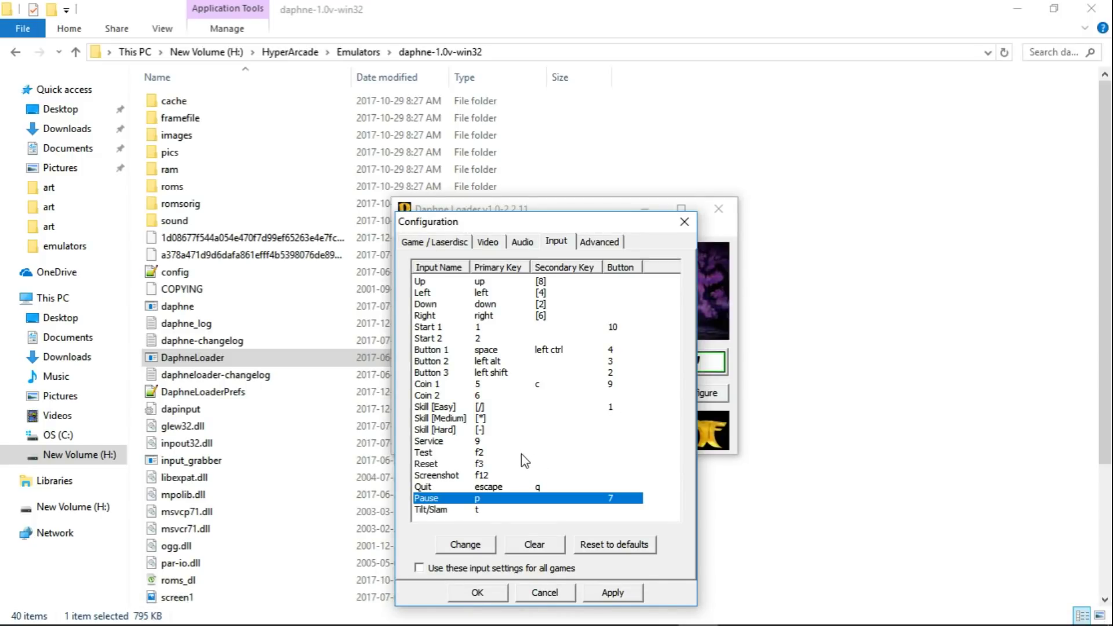
Assign controller button 5 to Quit, apply these input settings to all games and accept the configuration
click(472, 487)
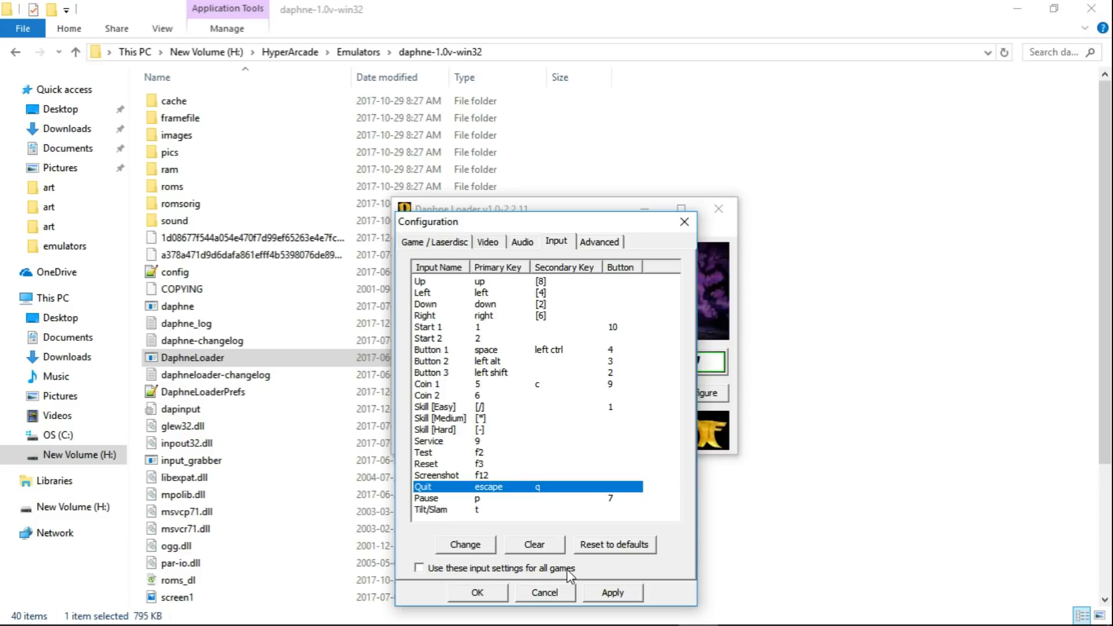
double_click(495, 490)
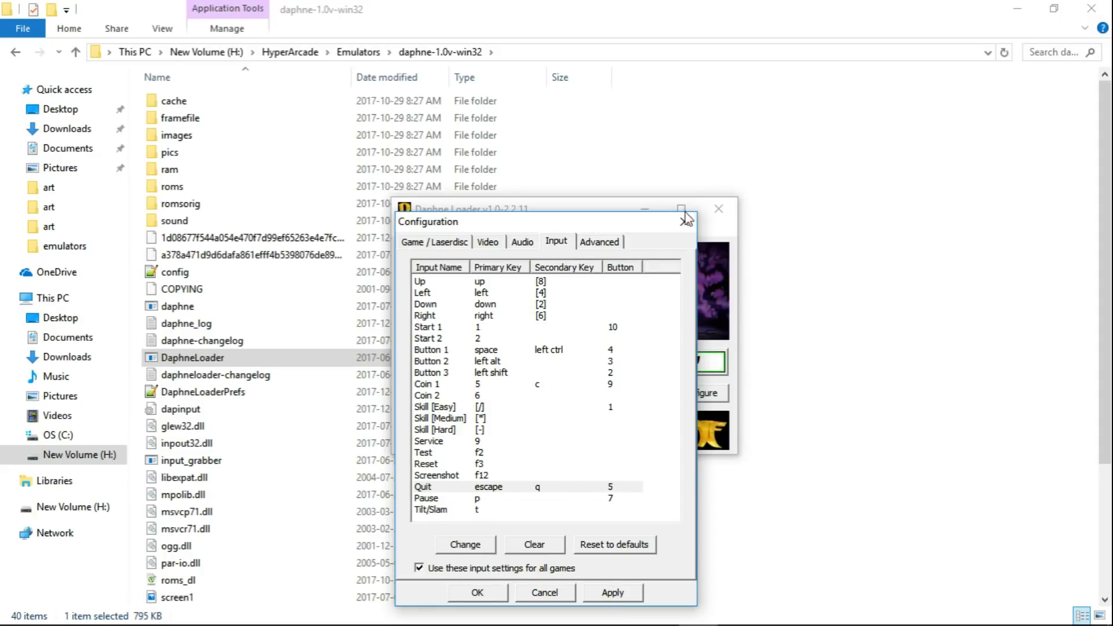
click(623, 595)
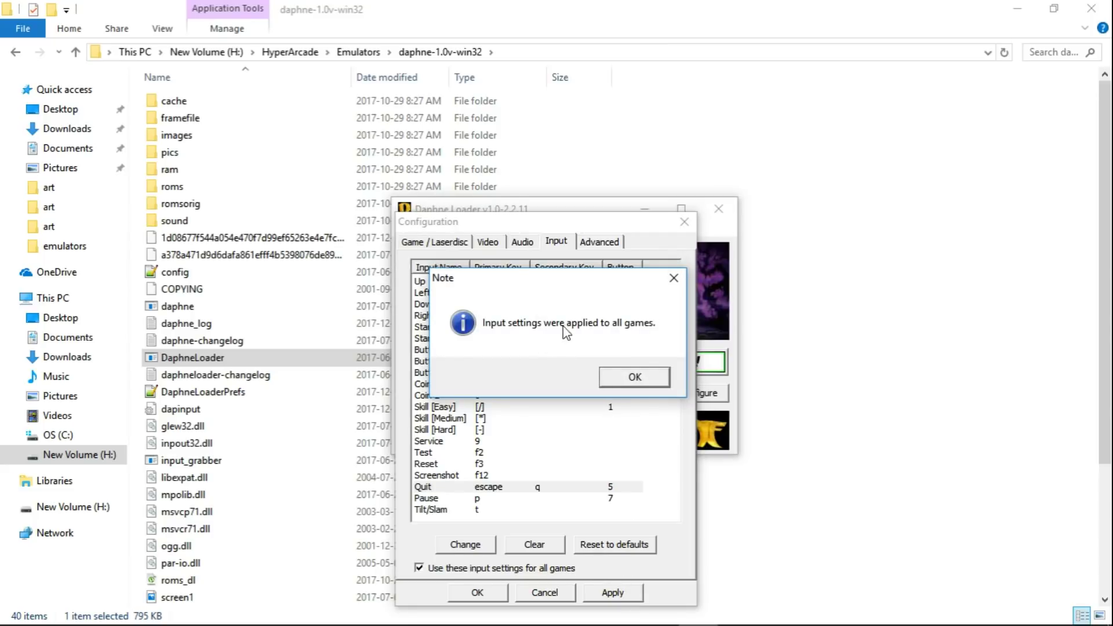
click(633, 378)
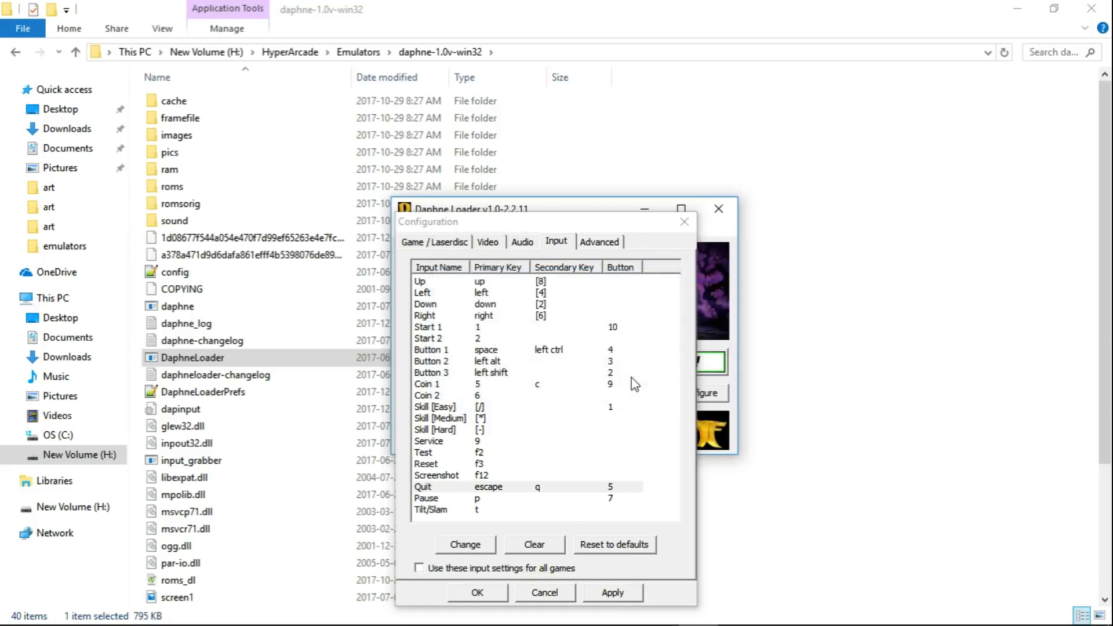
click(478, 592)
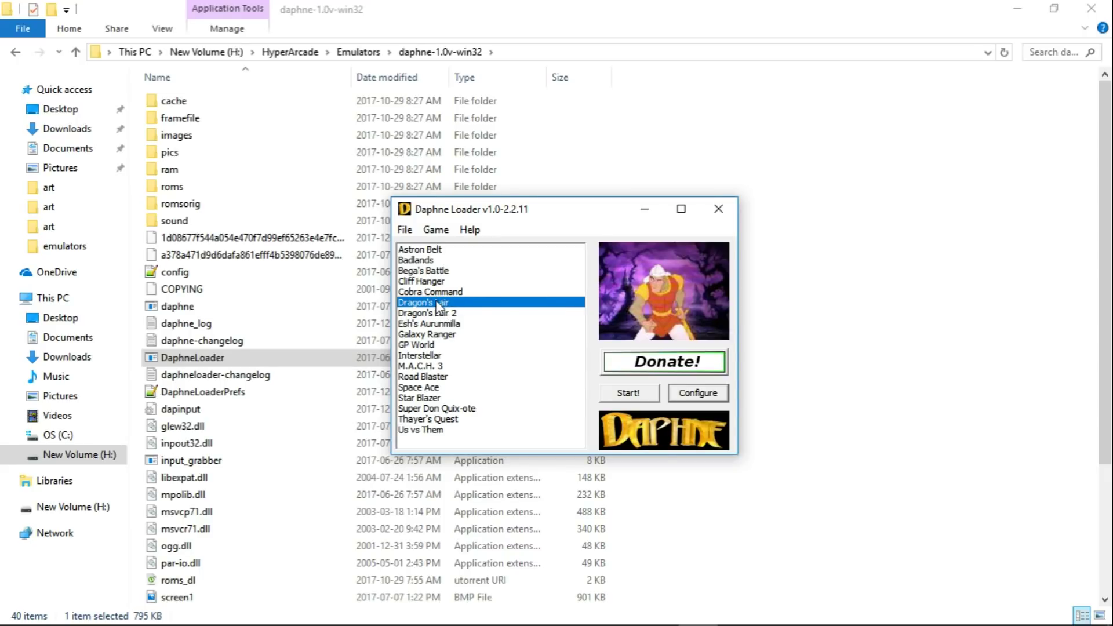
Start Dragon's Lair to test the controller mappings, then quit the game
click(630, 394)
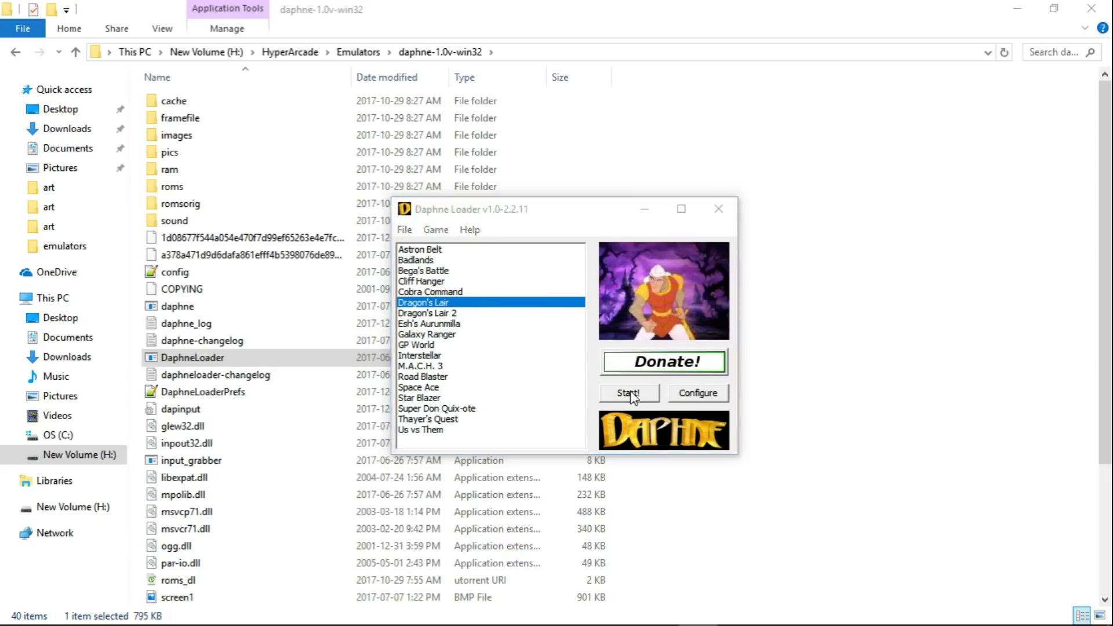
click(561, 313)
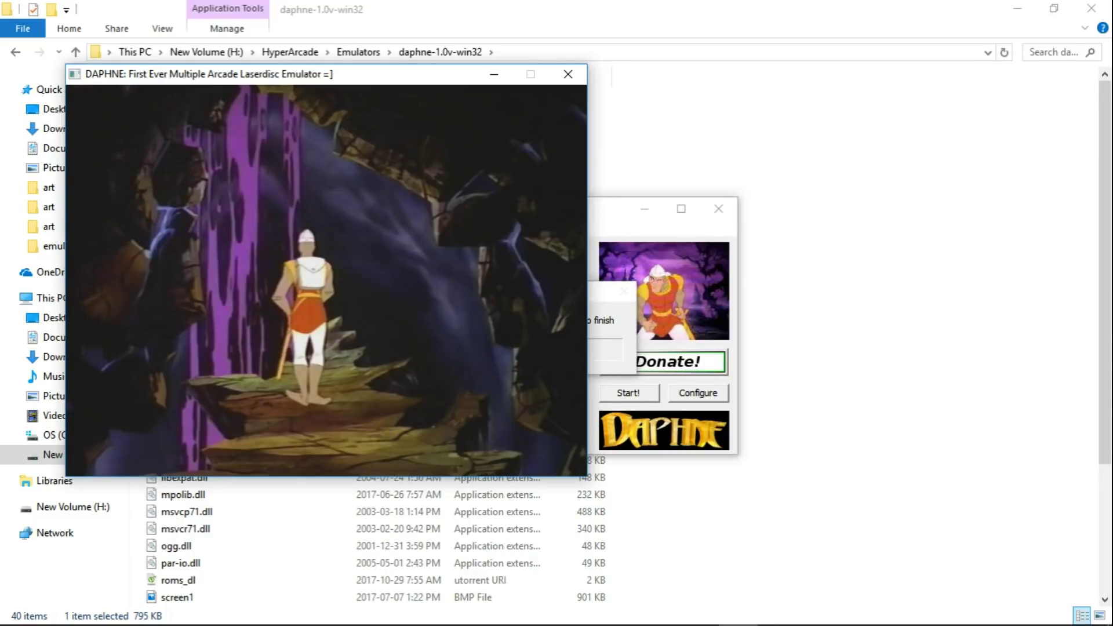
key(Escape)
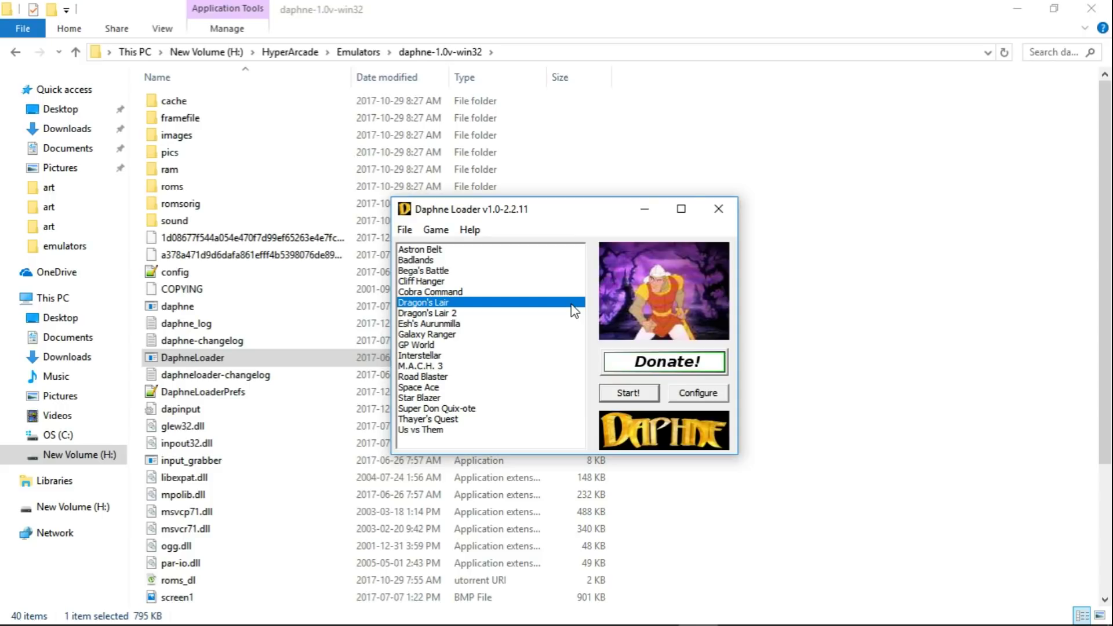
Exit Daphne Loader and go to the HyperArcade folder in File Explorer
click(405, 230)
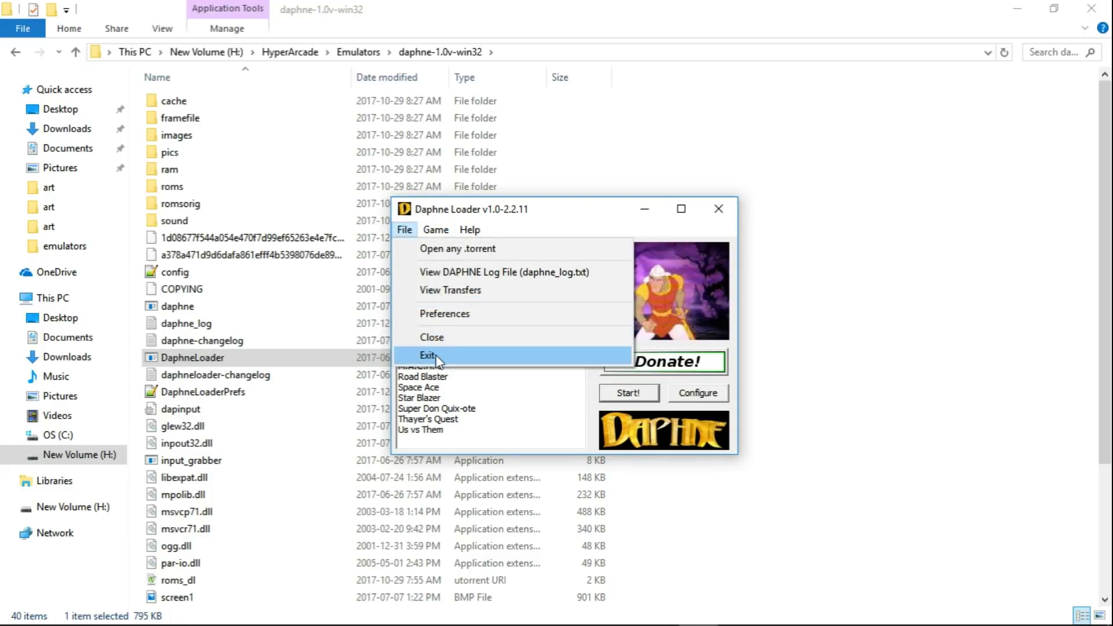
click(429, 355)
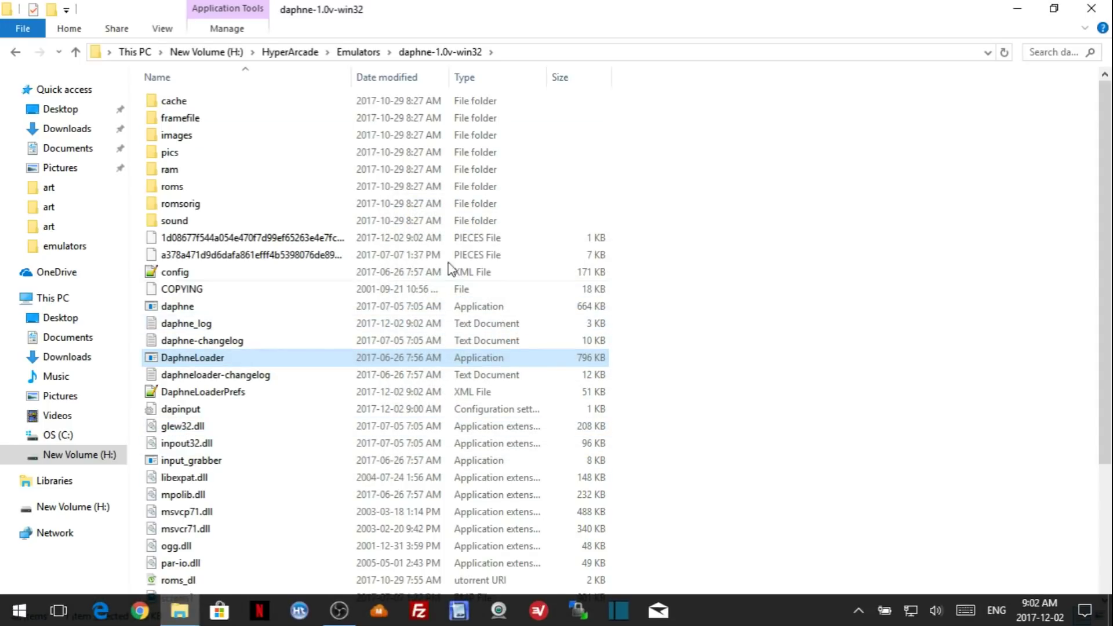
click(278, 51)
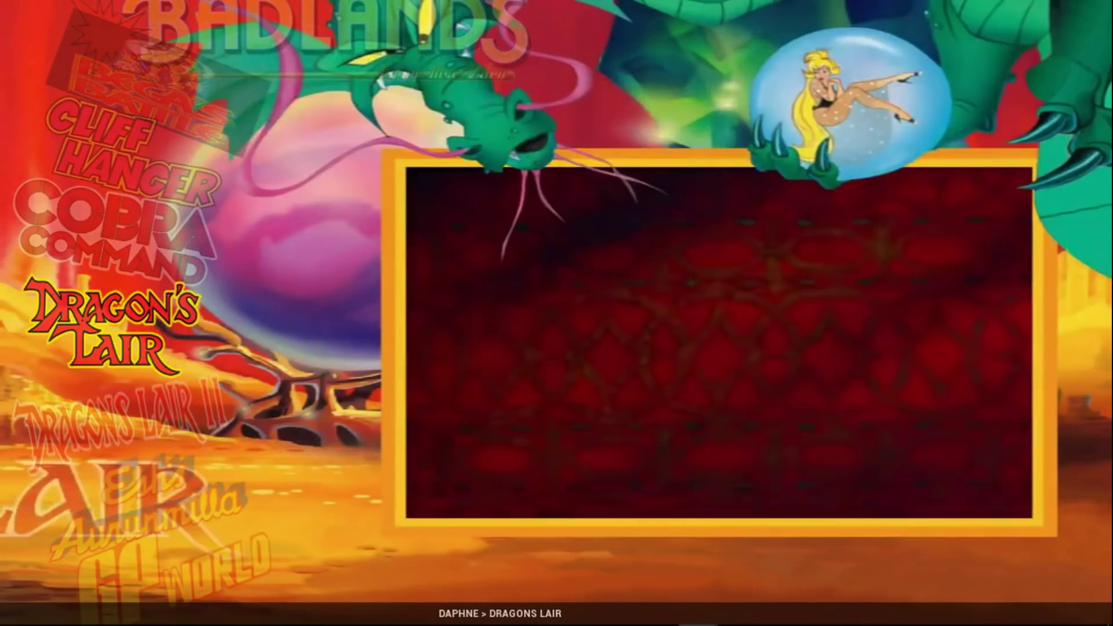
In the arcade front end, select Road Blaster in the Daphne game wheel and launch it
key(Down)
key(Down)
key(Down)
key(Down)
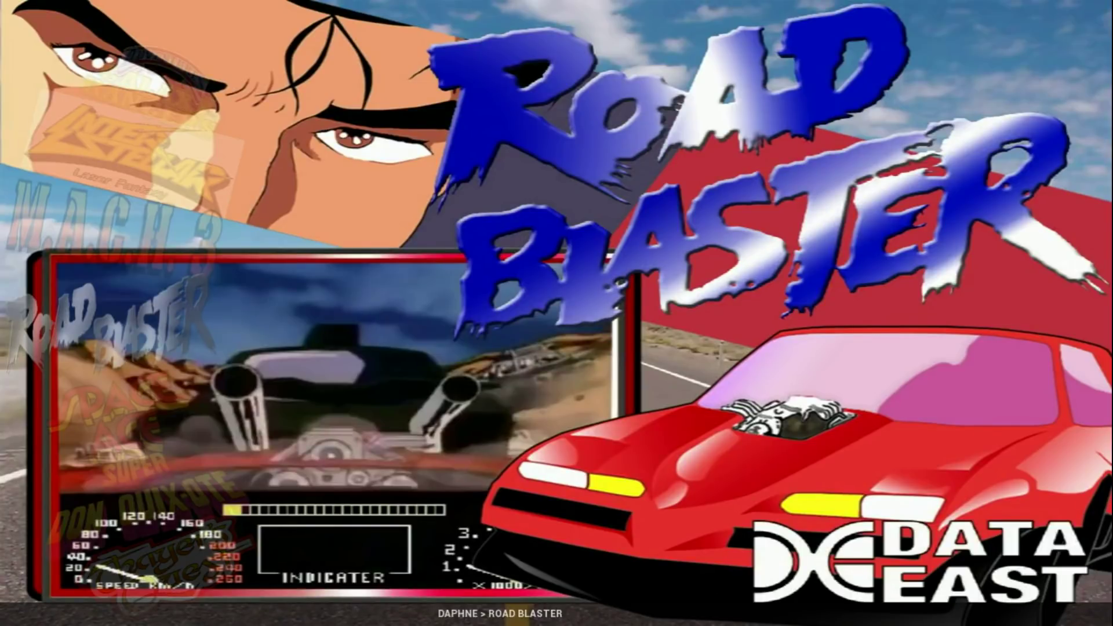
key(Return)
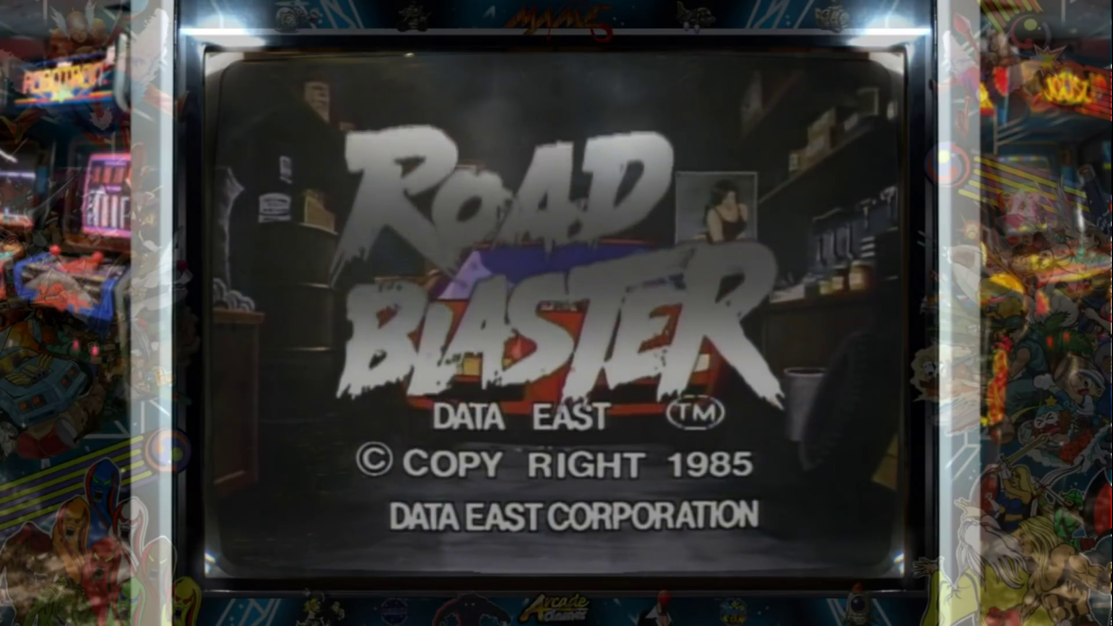
Insert four coins in Road Blaster and start a one-player game
key(5)
key(5)
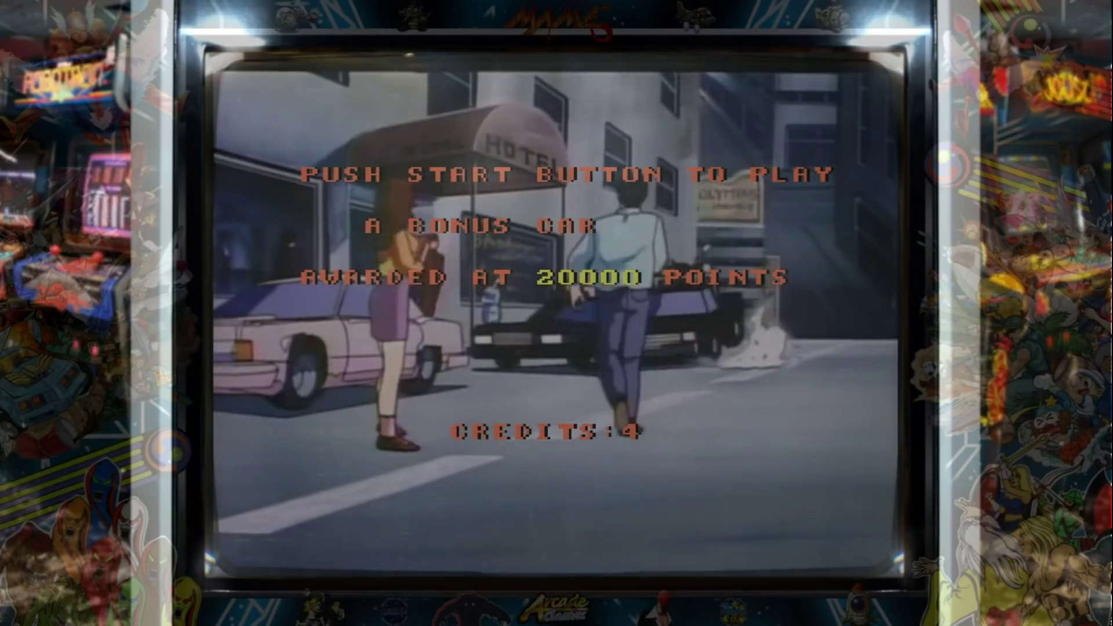
key(5)
key(5)
key(1)
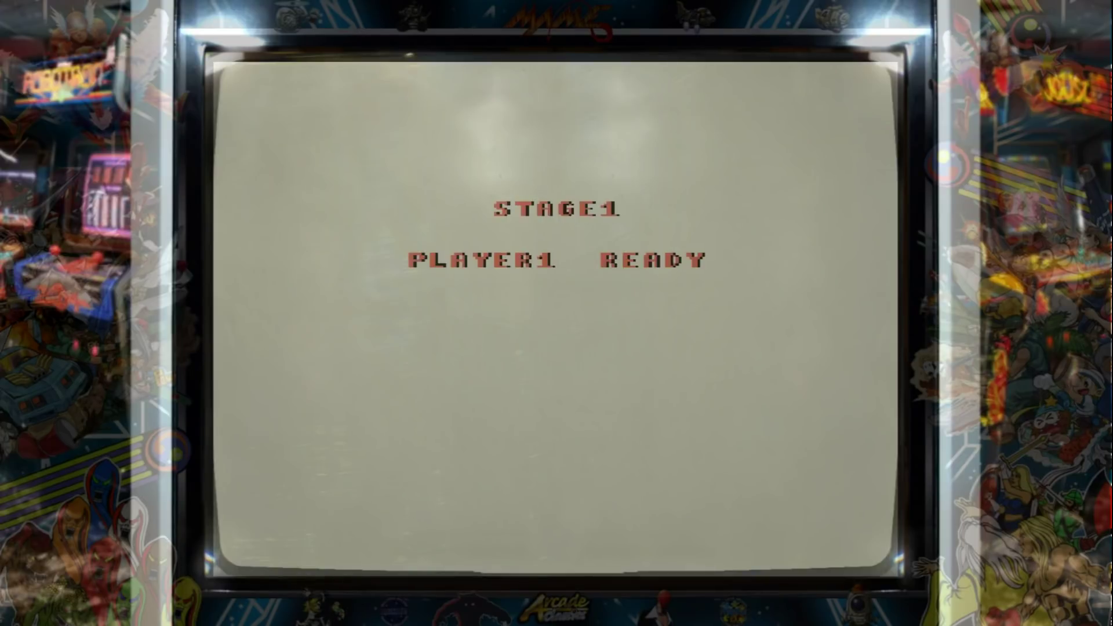